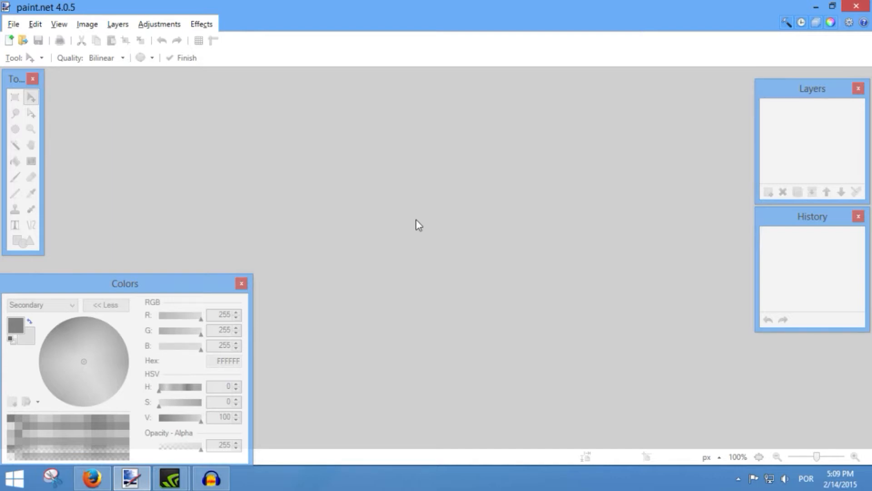
Step: Switch to Firefox and download the paint.net 4.0.5 installer zip from the dotPDN mirror, saving the file
click(93, 479)
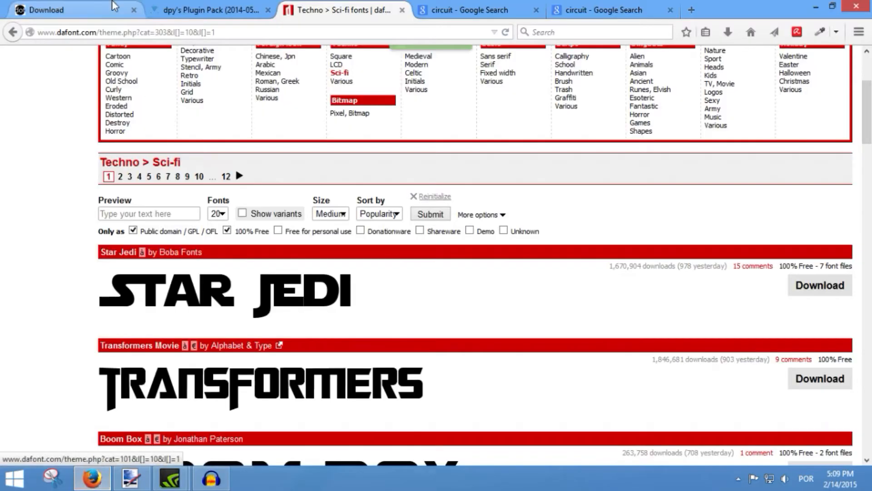
click(113, 13)
key(alt+Left)
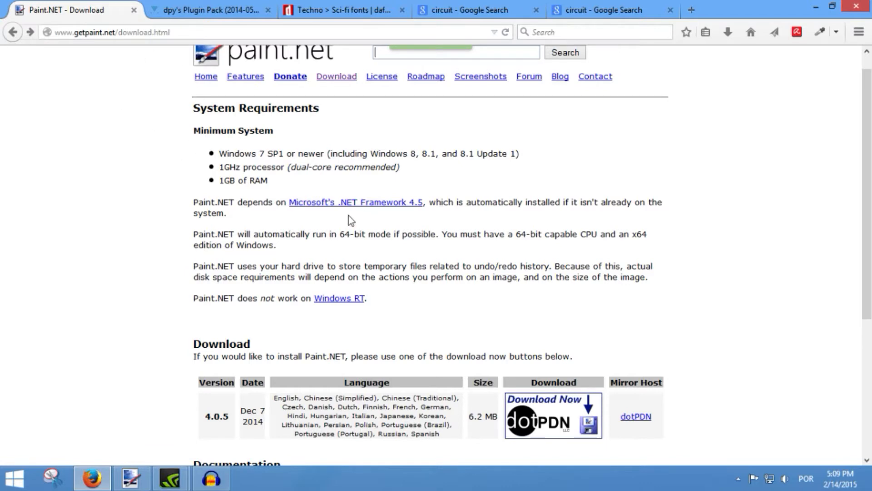
click(567, 420)
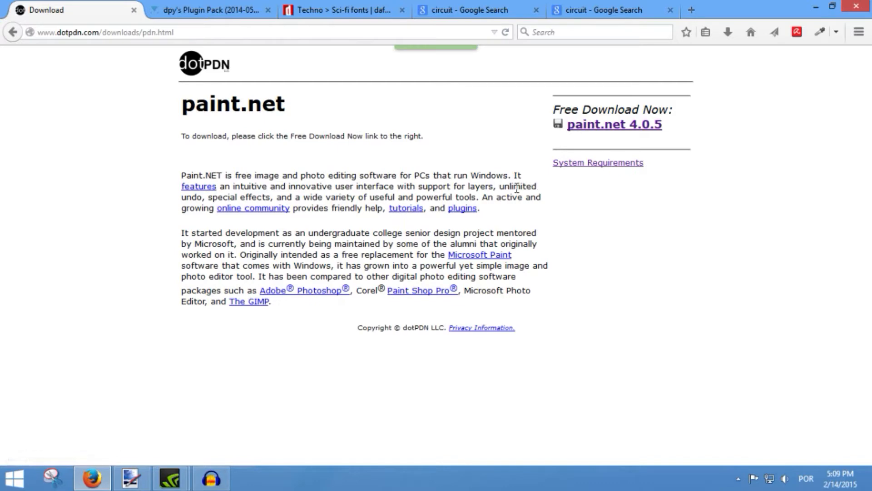
click(597, 127)
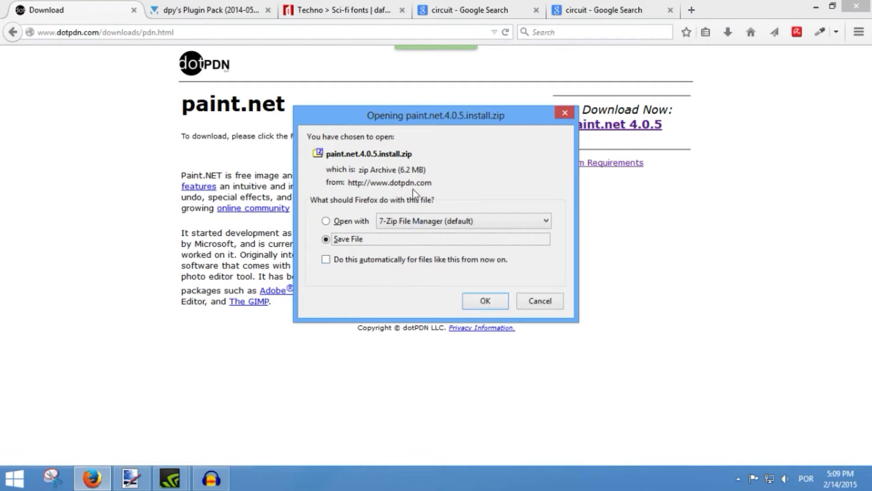
click(495, 301)
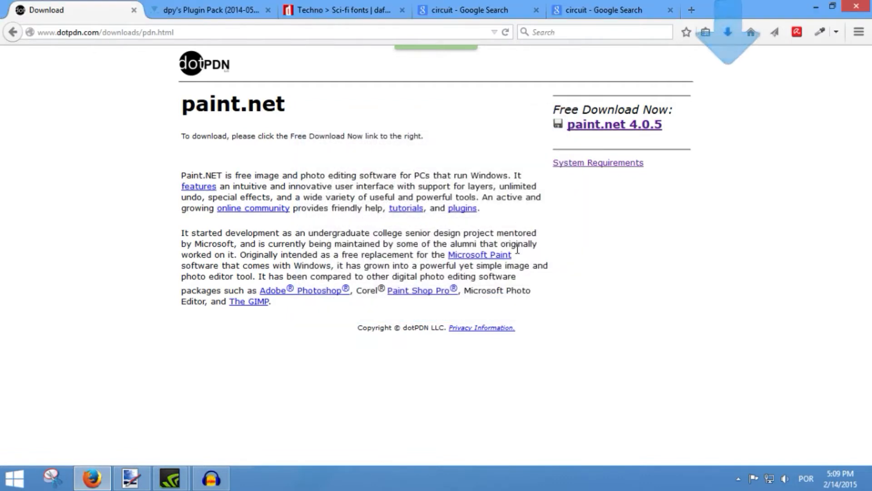
Step: Open the downloaded paint.net.4.0.5.install(1).zip archive to inspect its contents, and close it again
click(729, 32)
click(590, 82)
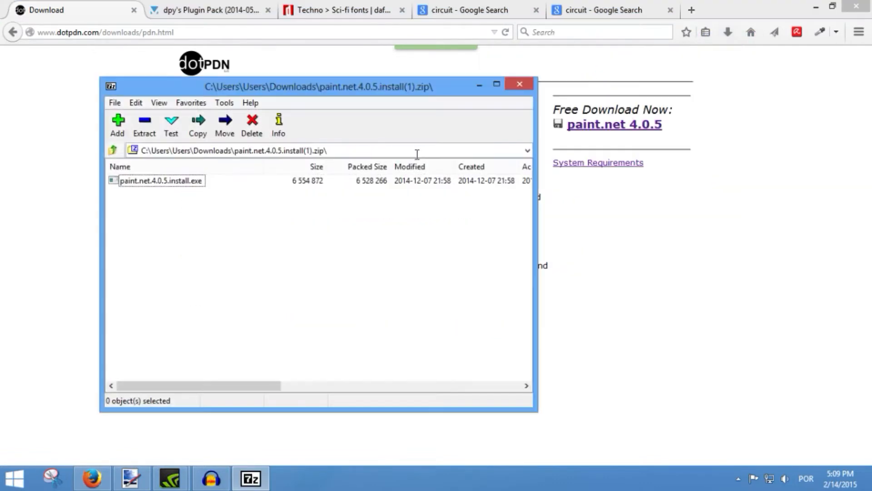
click(520, 84)
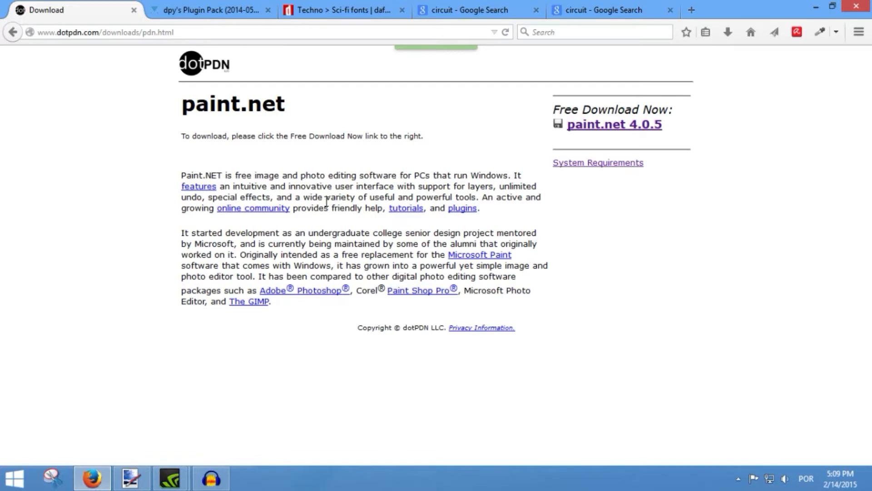
Step: Examine the dpy's Plugin Pack forum thread, its web address and its dpyplugins8.1.zip download, cancelling the save prompt
click(213, 6)
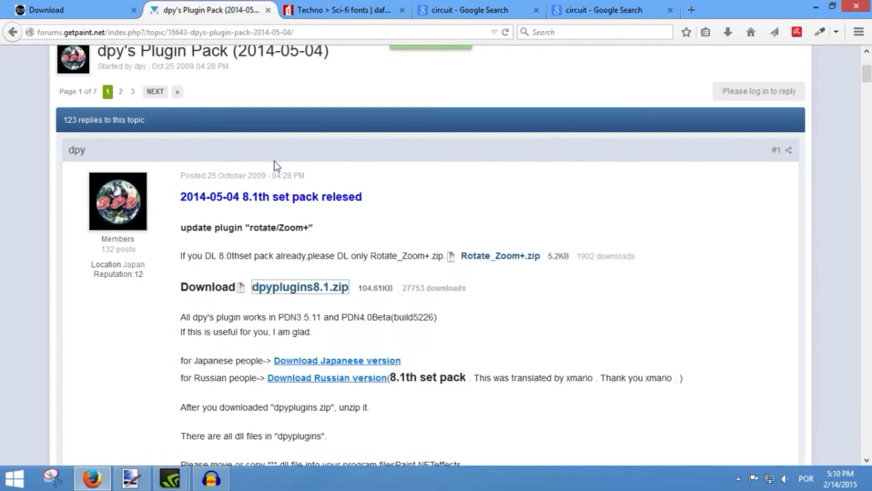
scroll(273, 166, up, 3)
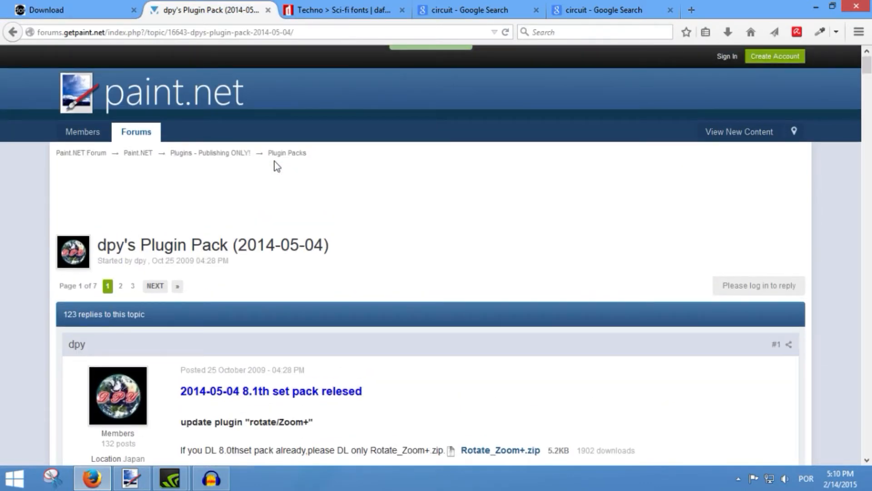
scroll(277, 166, down, 5)
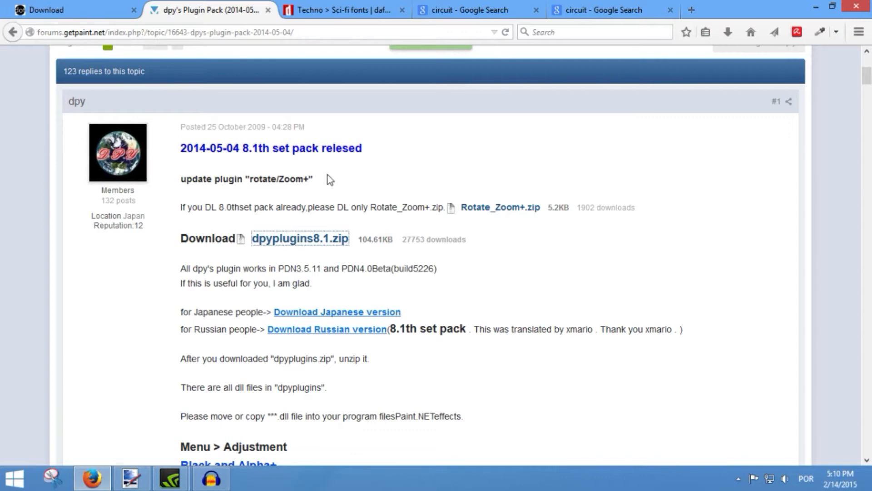
click(332, 30)
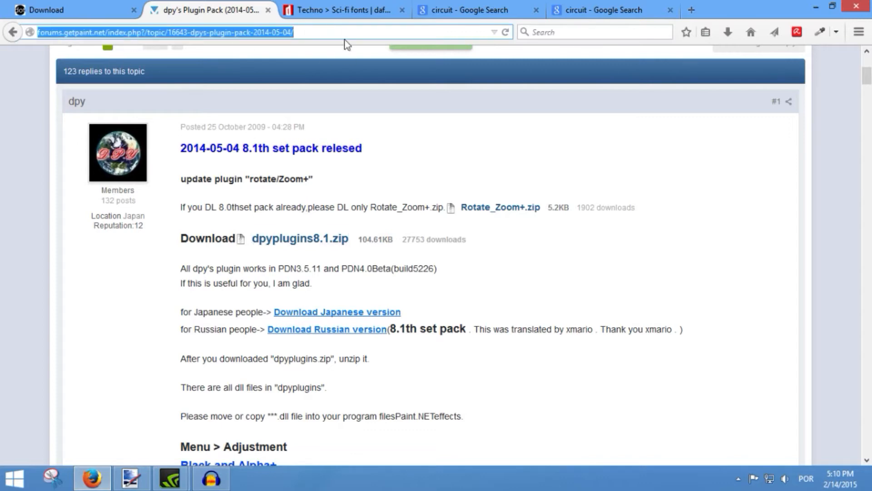
click(325, 30)
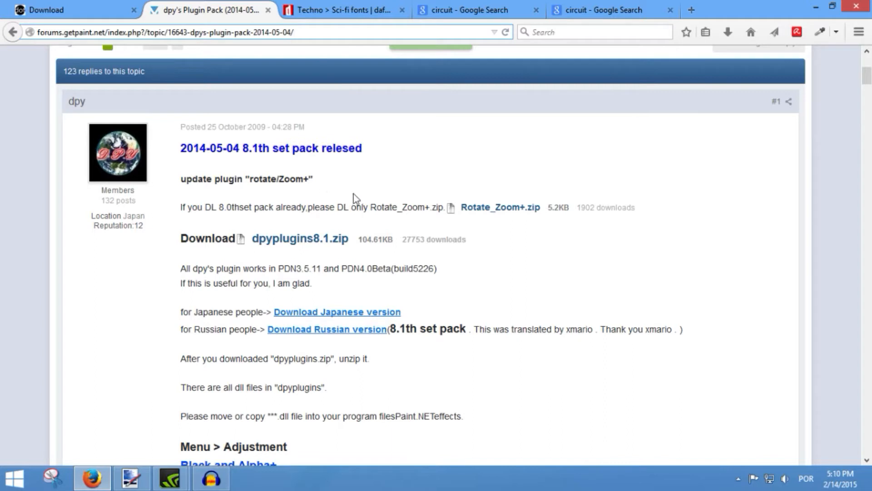
click(309, 240)
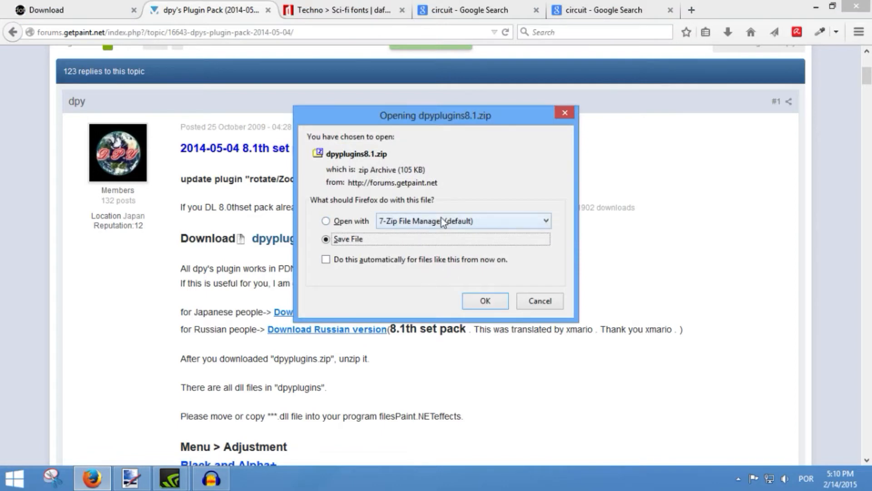
click(539, 301)
Step: Open the already downloaded dpyplugins8.1(1).zip and select all the plugin DLL files in its dpyplugins8.1 folder
click(728, 32)
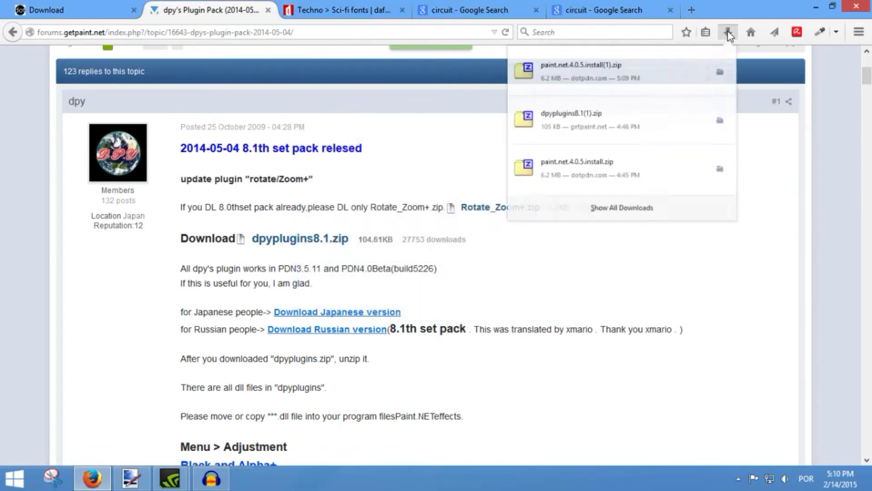
click(620, 134)
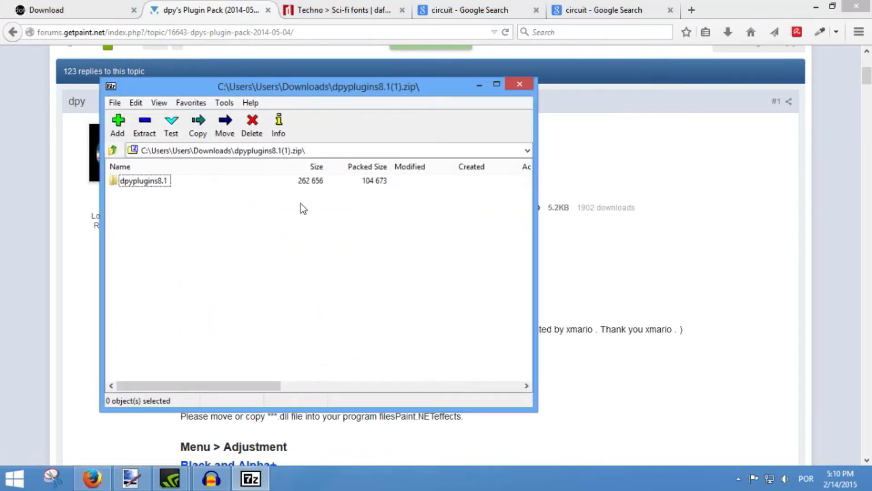
double_click(148, 181)
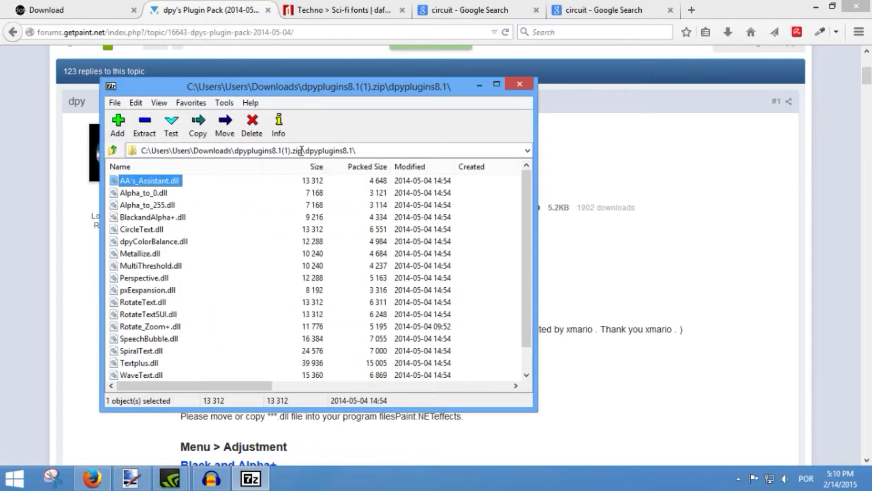
drag(217, 188, 129, 413)
Step: Open the Paint.NET installation location from its Start menu entry and go into the Effects folder
click(17, 485)
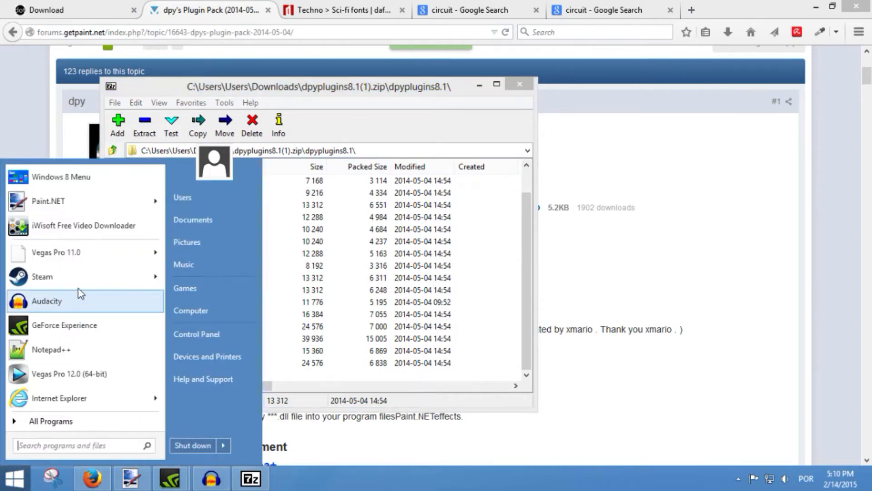
right_click(78, 205)
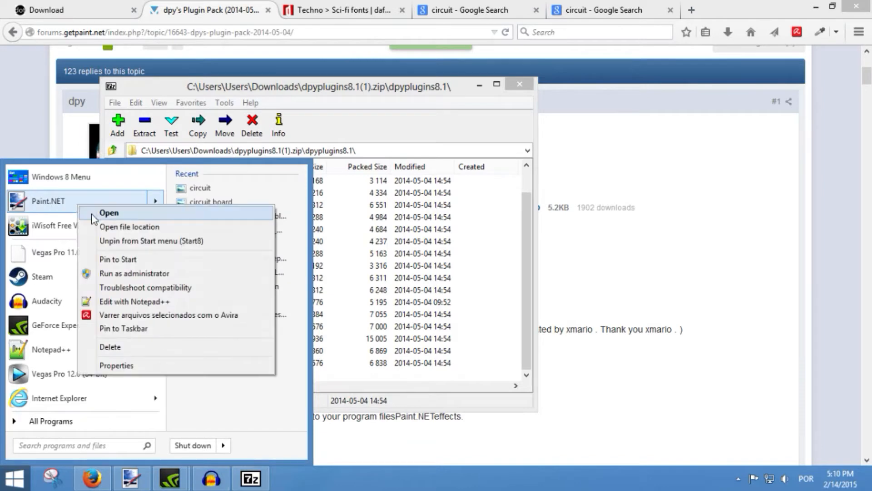
click(104, 229)
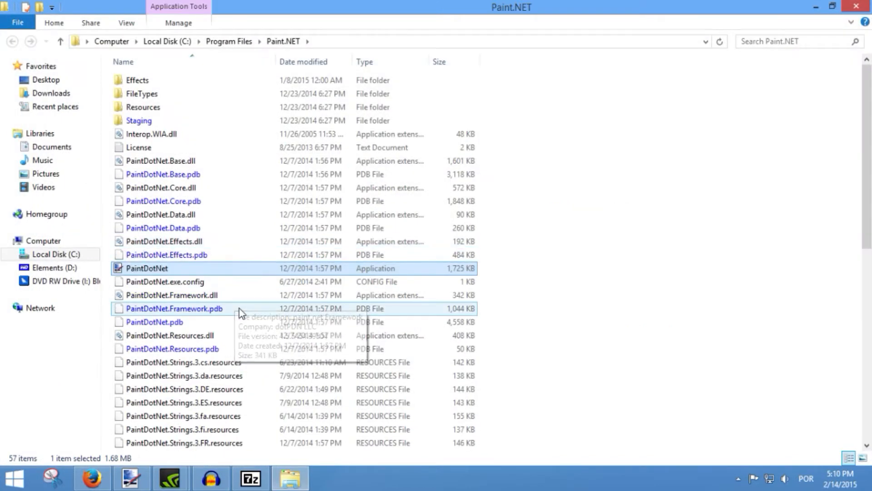
double_click(142, 82)
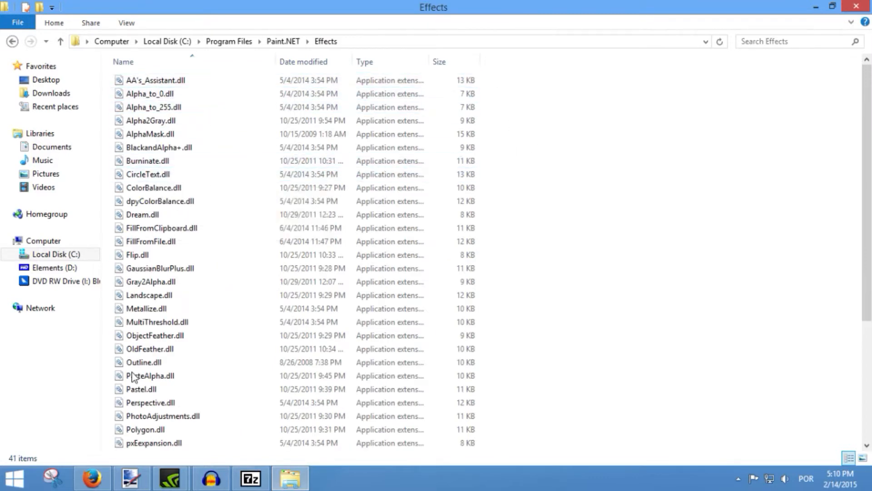
Step: Try to copy the selected plugin DLLs from the archive to the Effects folder, close the archive and minimize the folder
click(259, 485)
drag(140, 204, 251, 230)
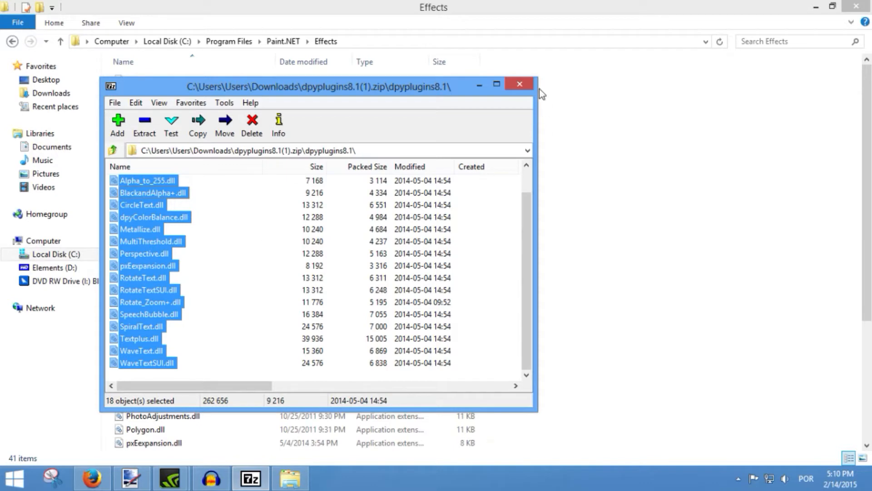
click(526, 91)
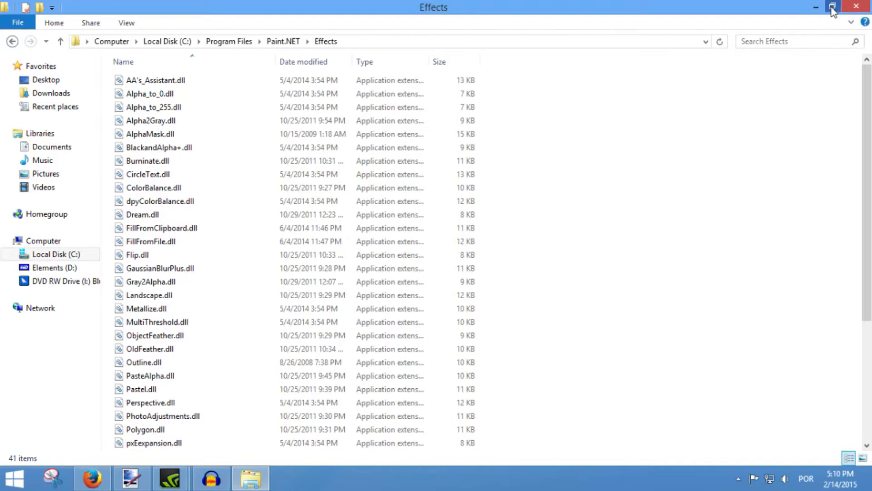
click(816, 6)
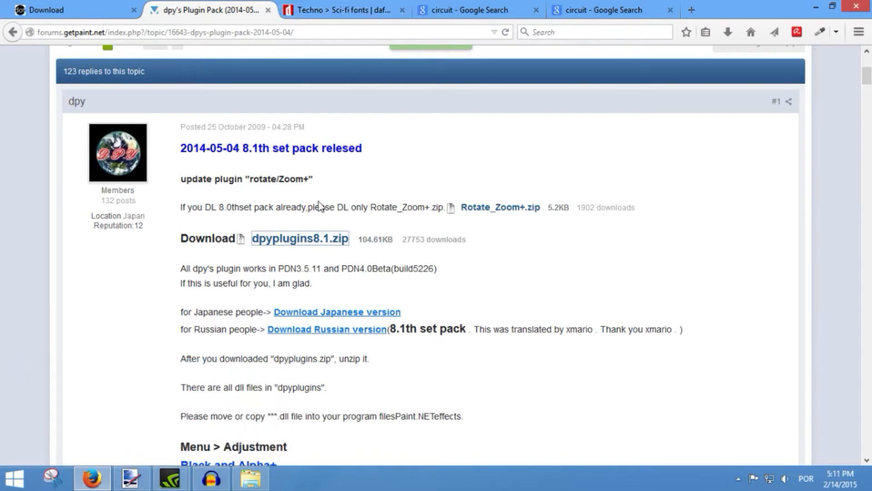
click(132, 472)
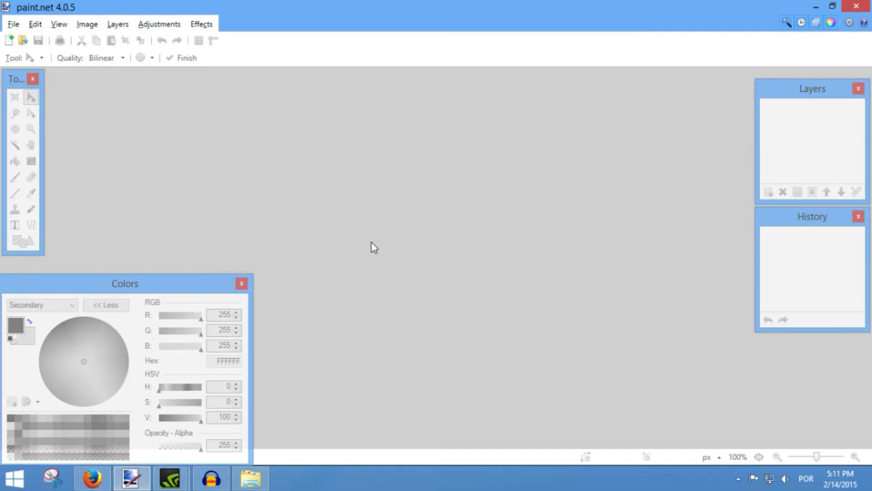
click(8, 21)
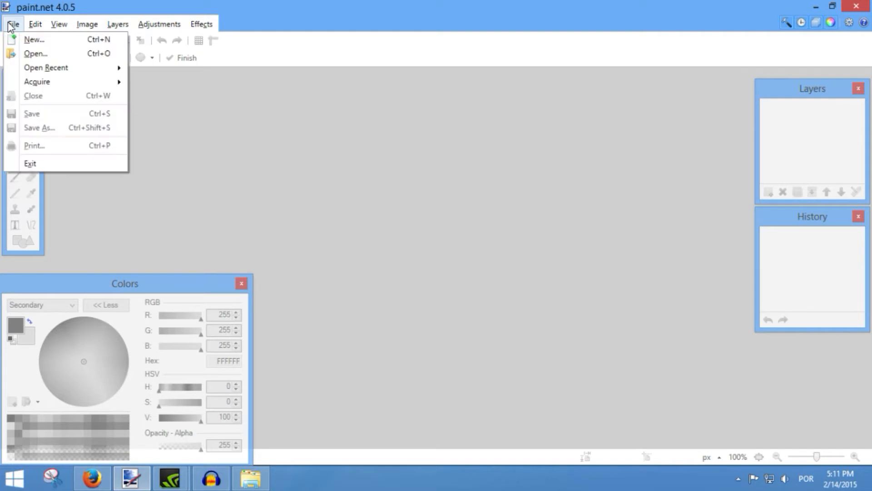
click(9, 25)
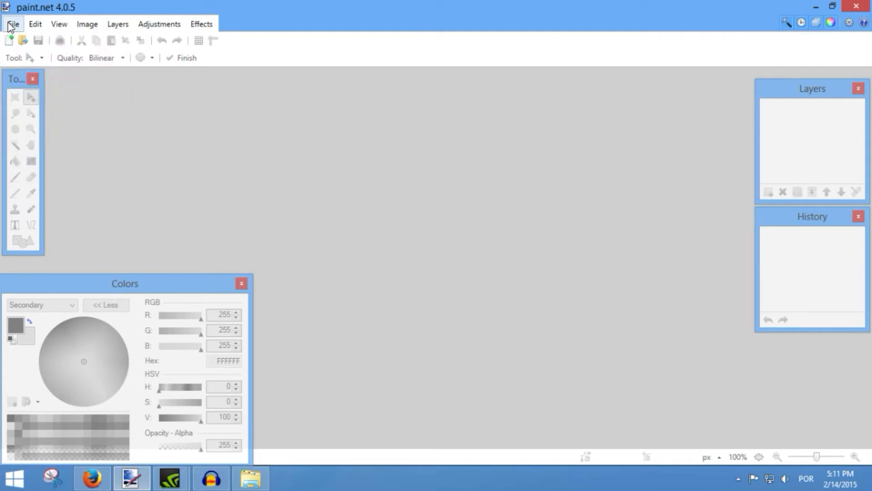
Step: Return to Firefox's circuit image search, close the open preview and preview the 2560×1600 circuit board wallpaper from wallpure.com
click(92, 478)
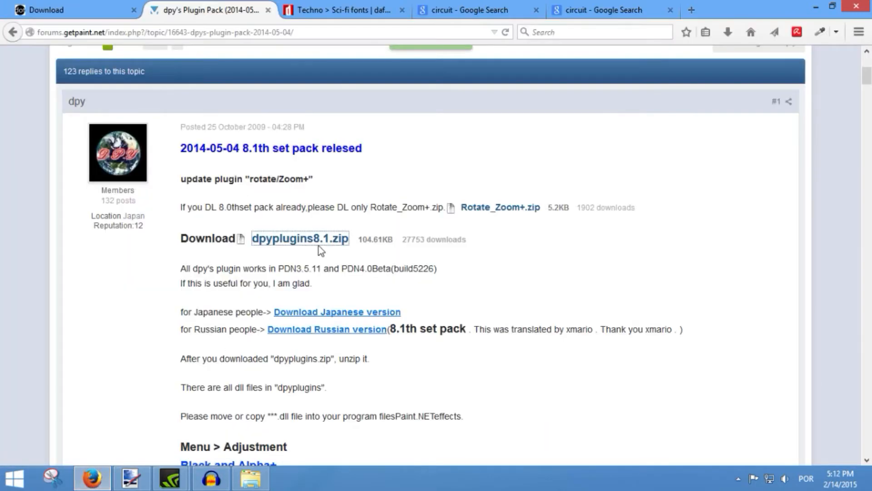
click(478, 7)
scroll(355, 251, up, 6)
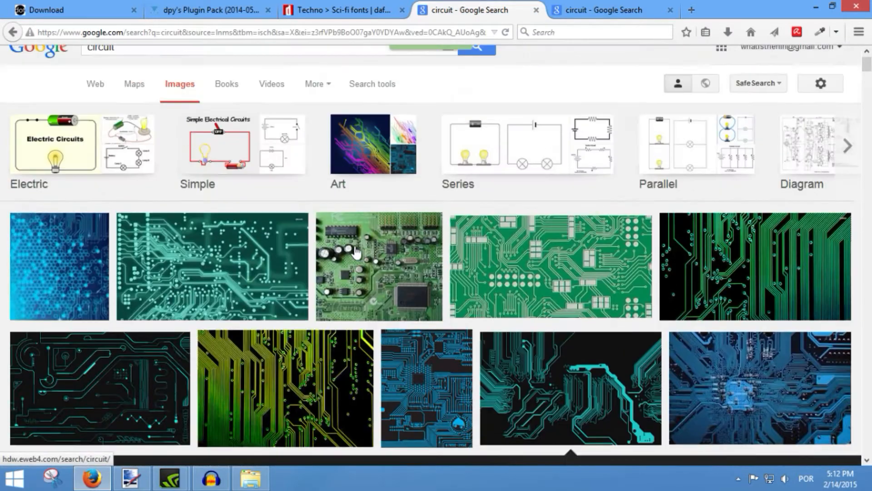
click(143, 67)
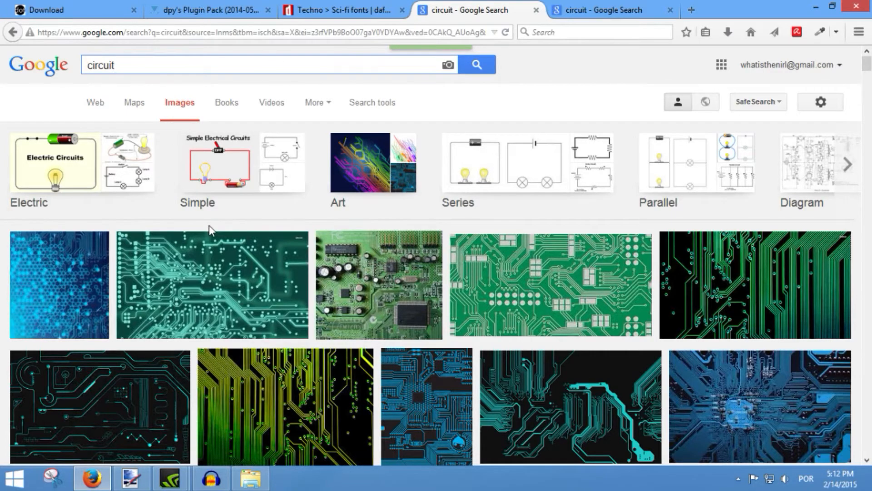
scroll(308, 185, down, 4)
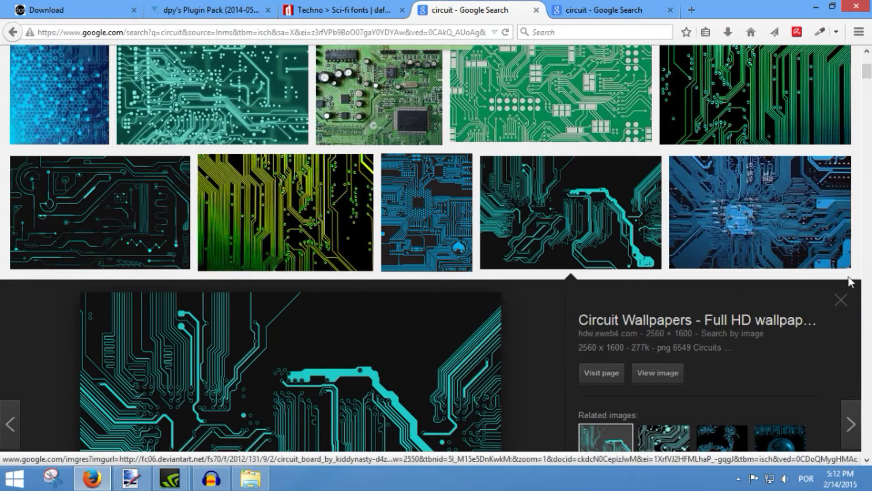
click(841, 299)
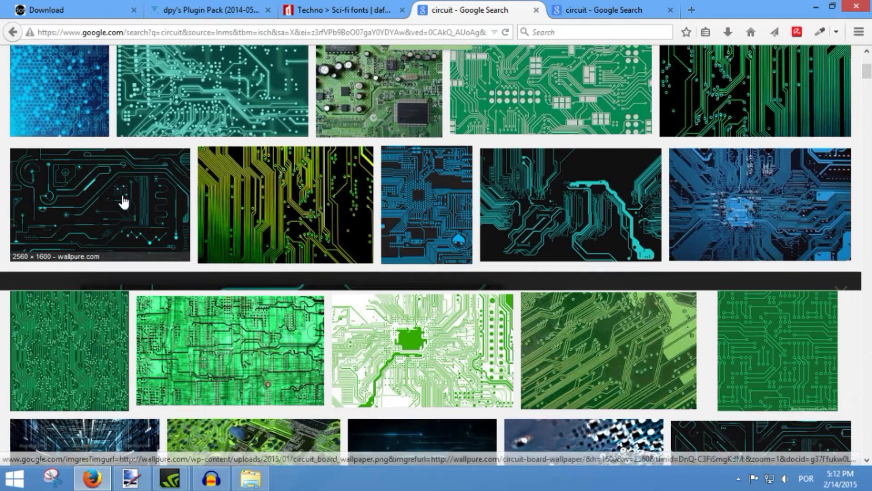
click(123, 202)
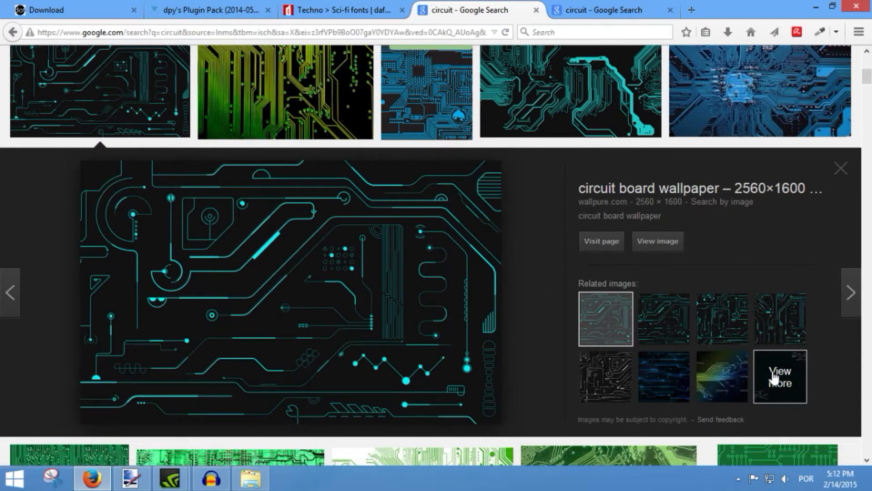
Step: Open the full set of related images for the circuit board wallpaper in a separate tab and filter them to those labeled for reuse
middle_click(772, 376)
middle_click(682, 5)
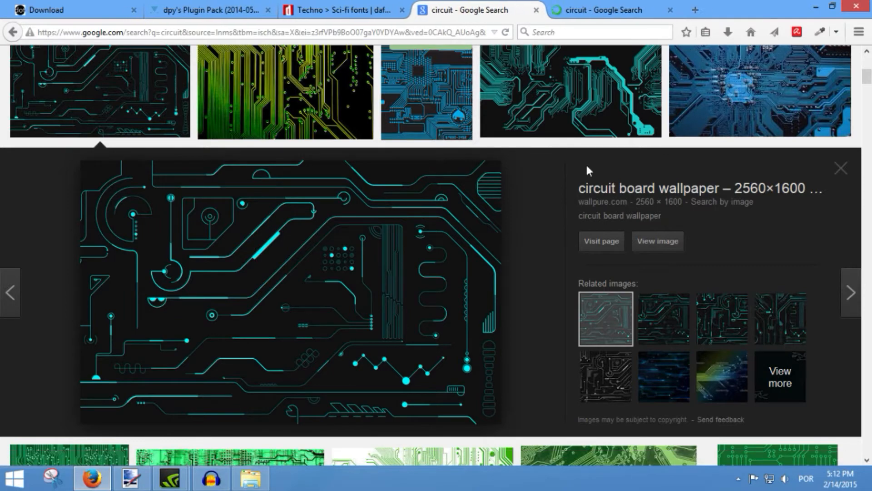
click(609, 6)
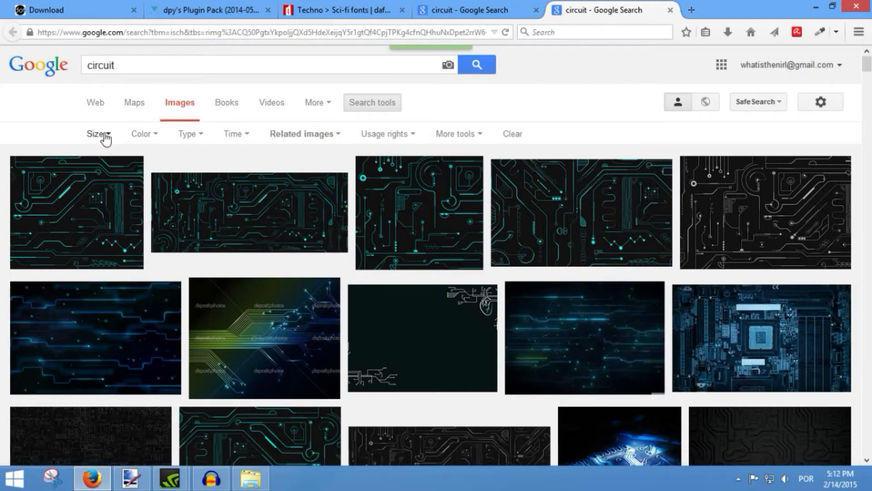
click(415, 136)
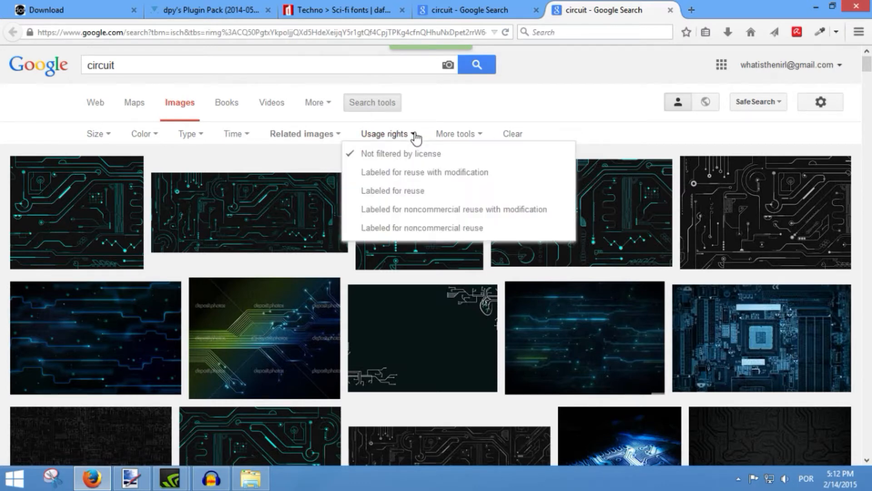
click(416, 191)
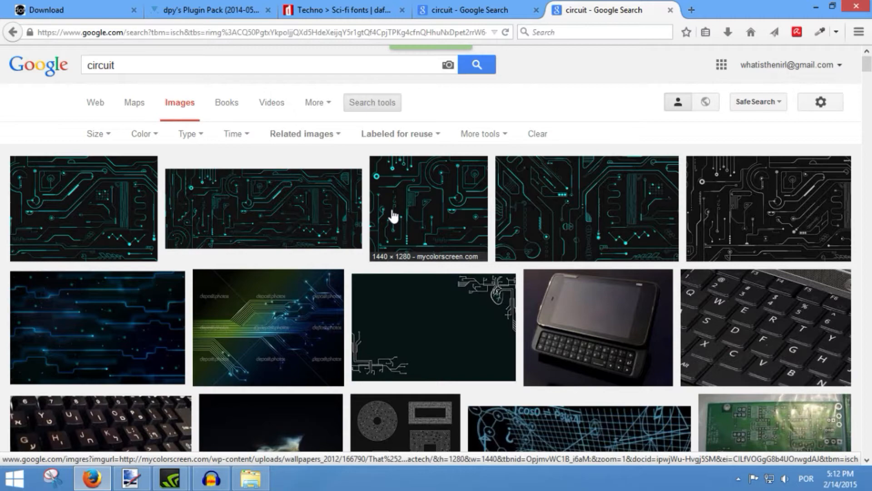
Step: Look through the reusable circuit images, preview the 3840 × 1200 one from wakefieldenergysolutions.com and close the preview
scroll(393, 216, down, 4)
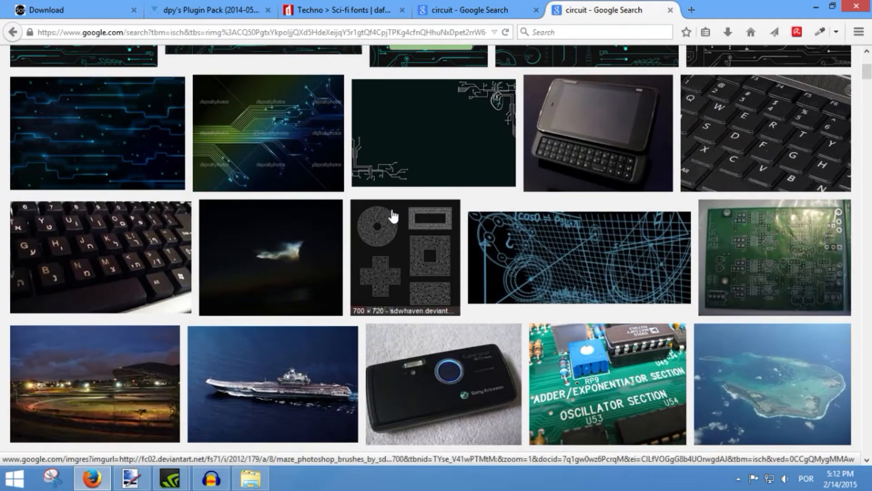
scroll(393, 217, up, 4)
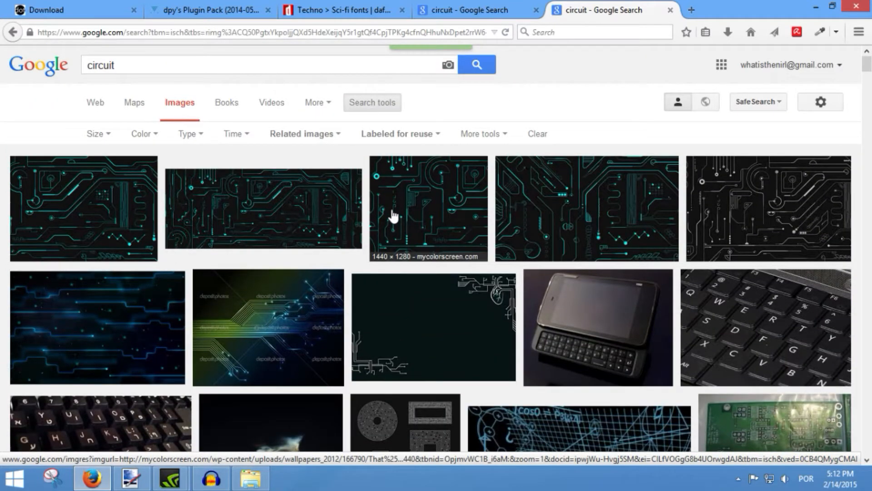
click(273, 220)
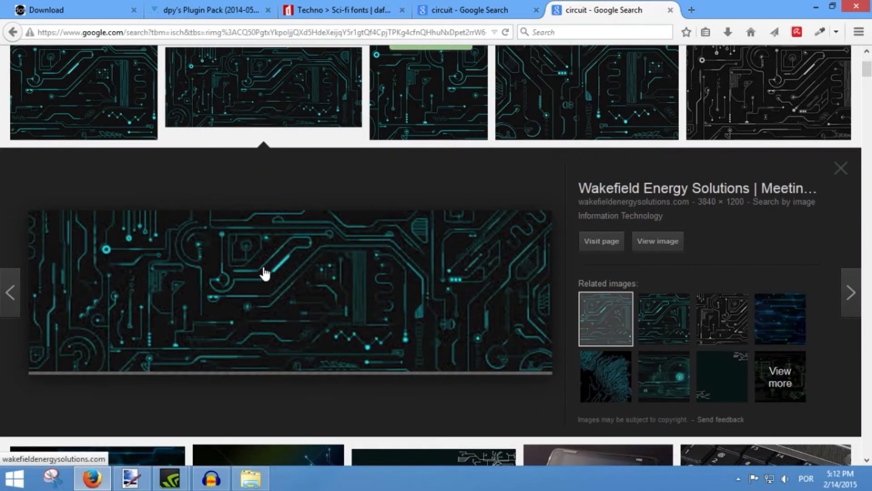
right_click(331, 308)
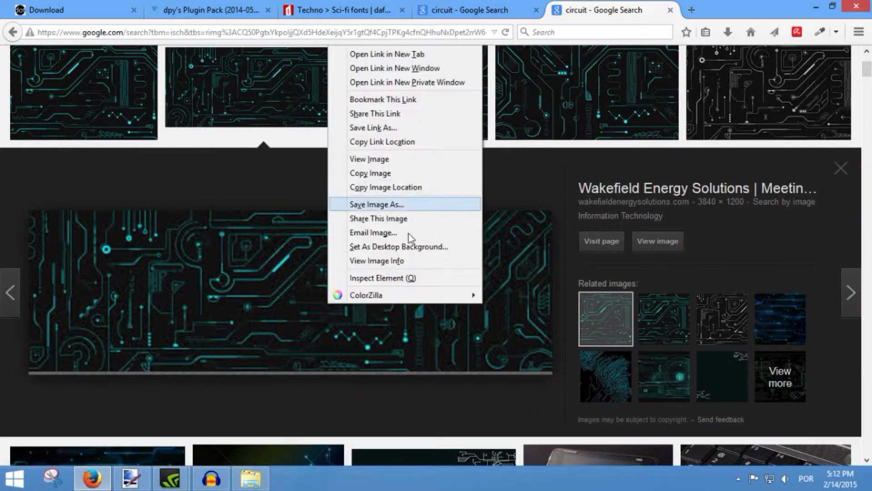
click(841, 168)
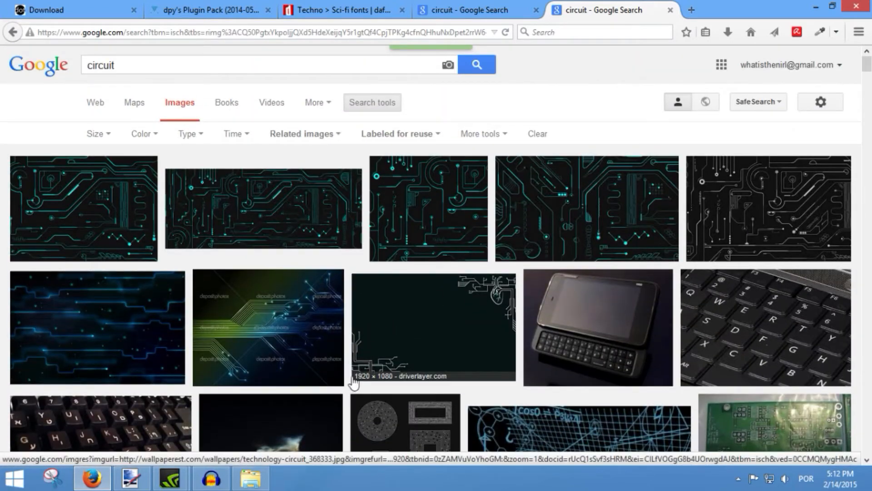
Step: Switch to paint.net and open the 5408_3d_space_scene_hd_wallpapers image from the SE screens folder on the Desktop
click(130, 477)
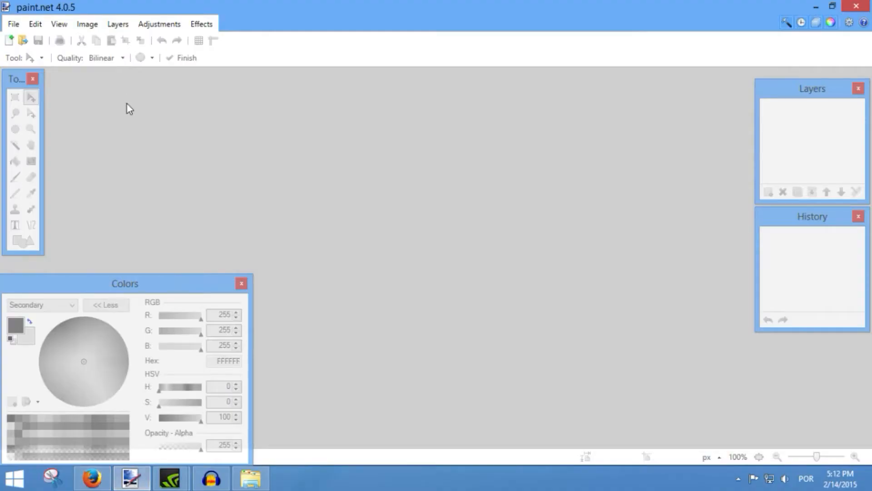
click(23, 40)
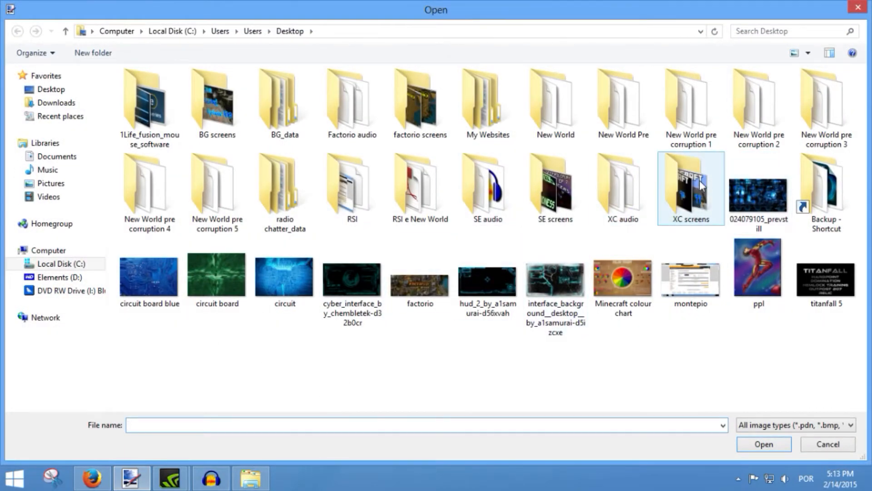
double_click(546, 189)
double_click(136, 90)
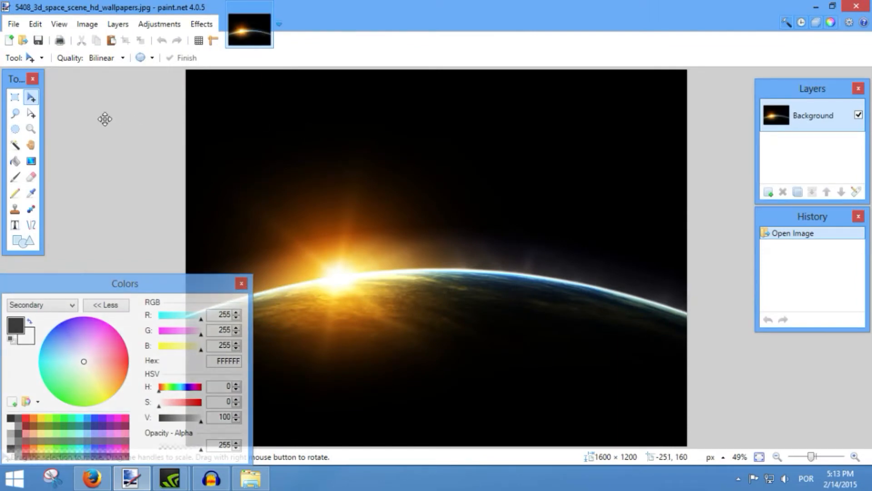
Step: Create a new 1920 × 1080 pixel image and place it before the space wallpaper in the order of open images
click(10, 41)
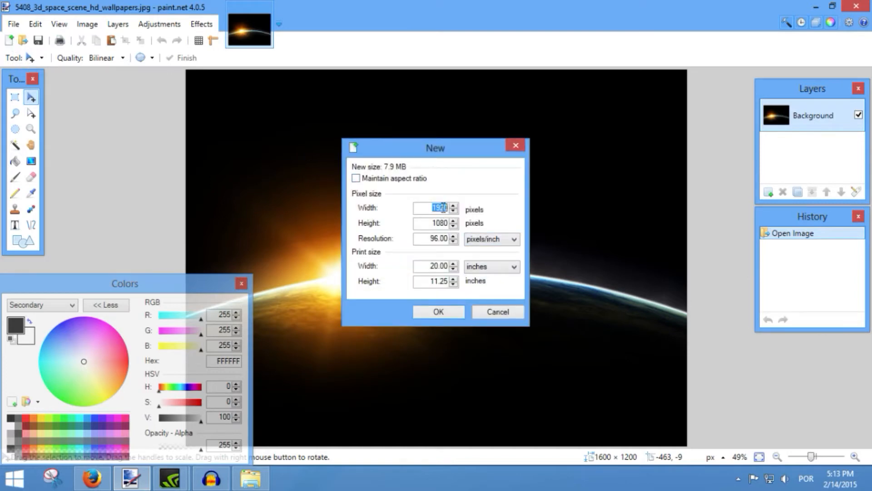
click(439, 314)
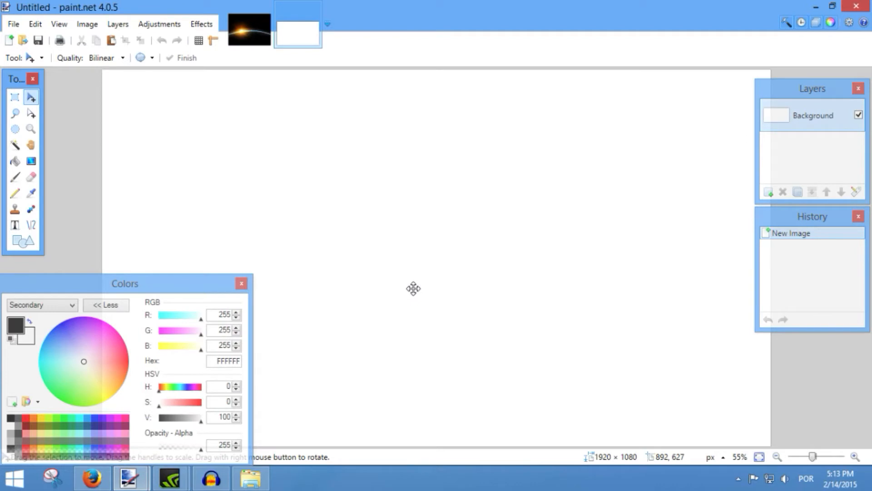
drag(298, 34, 233, 34)
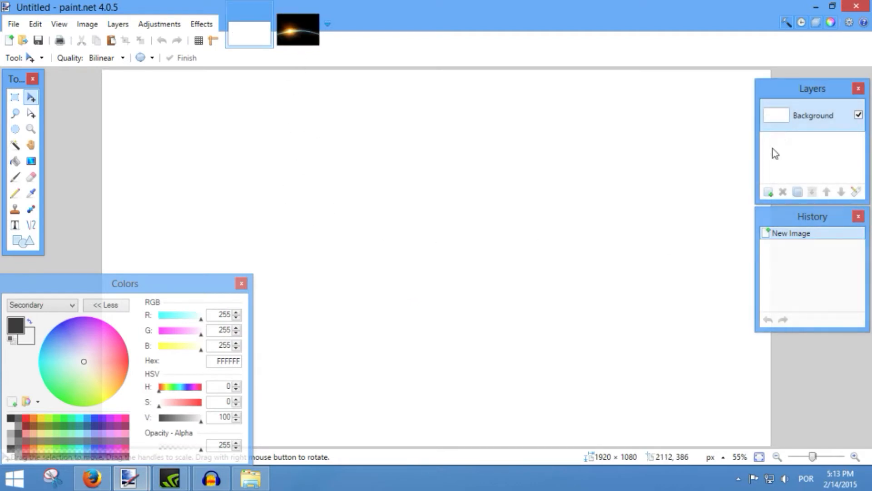
Step: Add a transparent layer to the new image and delete its white Background layer
click(768, 192)
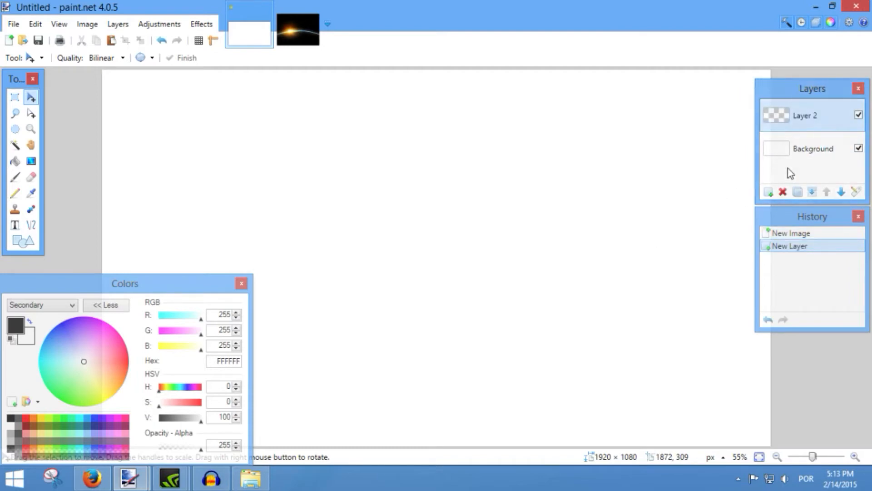
click(790, 157)
click(783, 192)
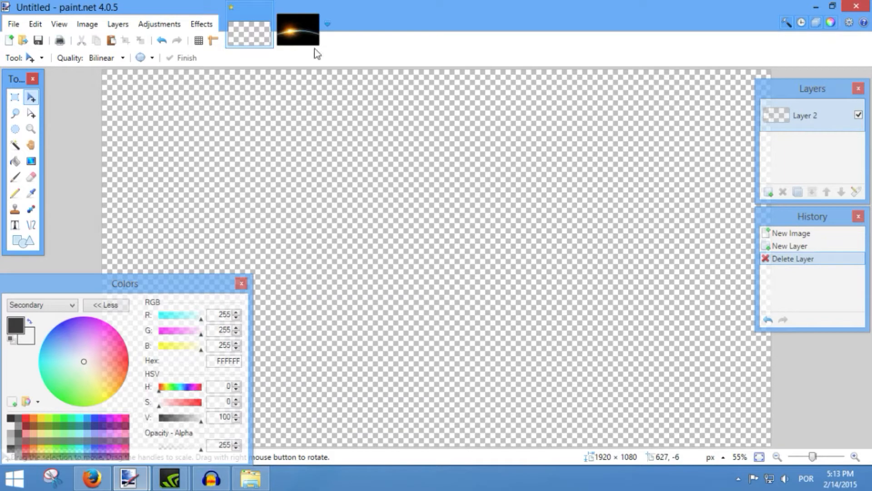
Step: Copy the entire space wallpaper and paste it into the new transparent image, keeping the canvas size
click(300, 32)
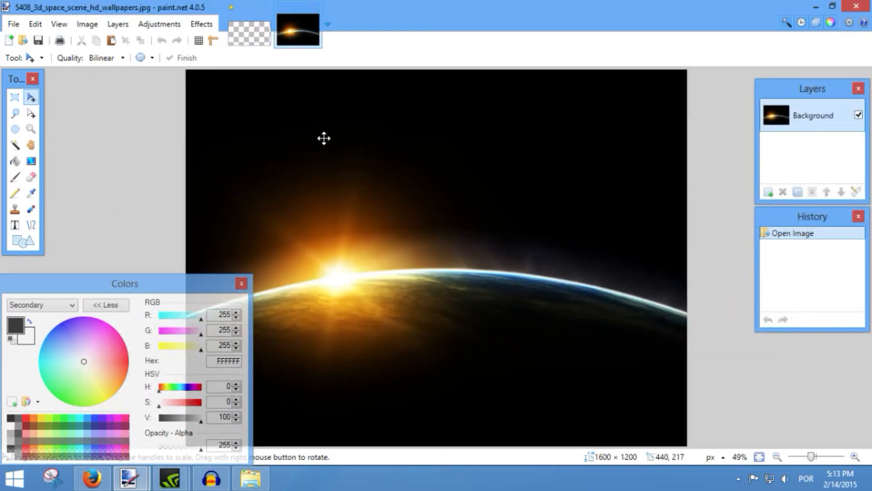
key(ctrl+a)
click(249, 33)
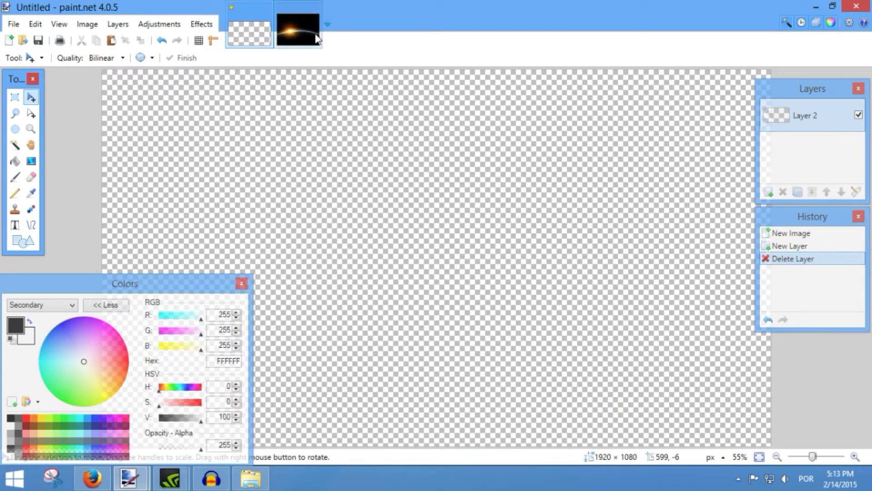
click(298, 30)
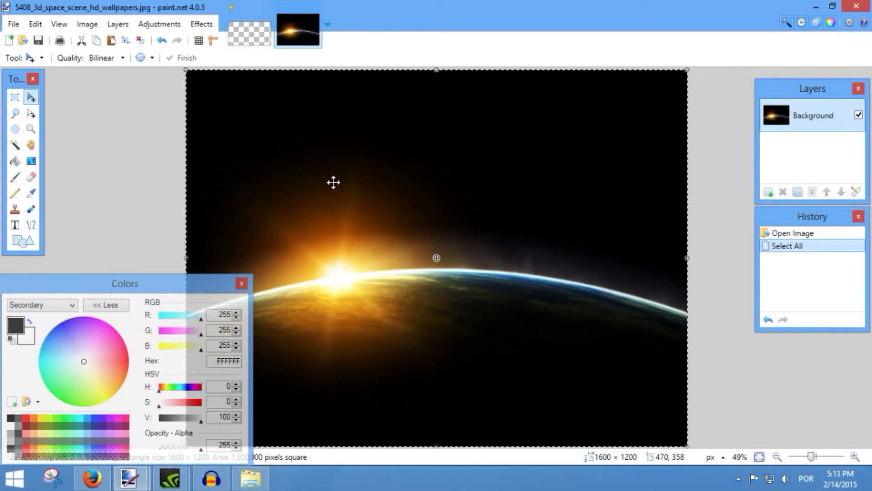
click(249, 33)
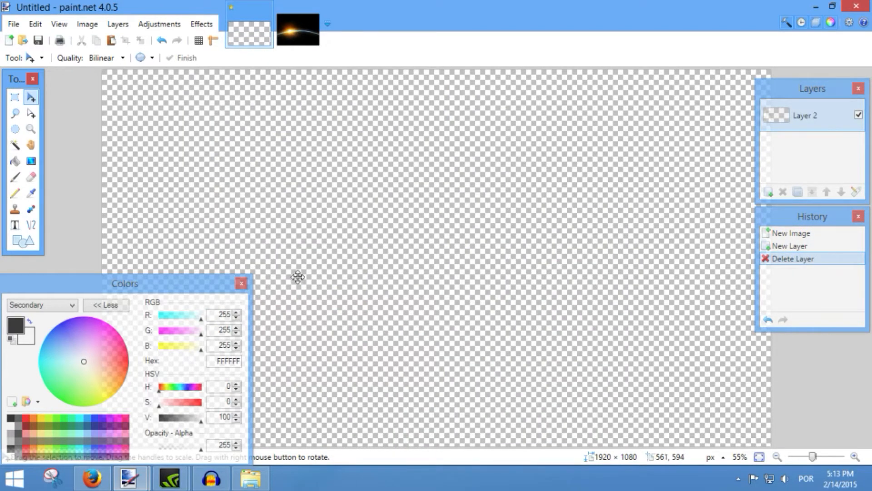
key(ctrl+v)
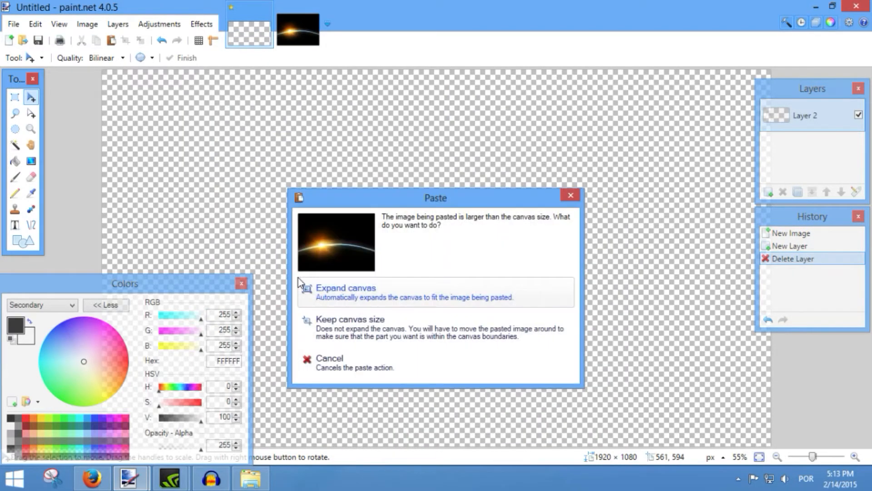
click(368, 336)
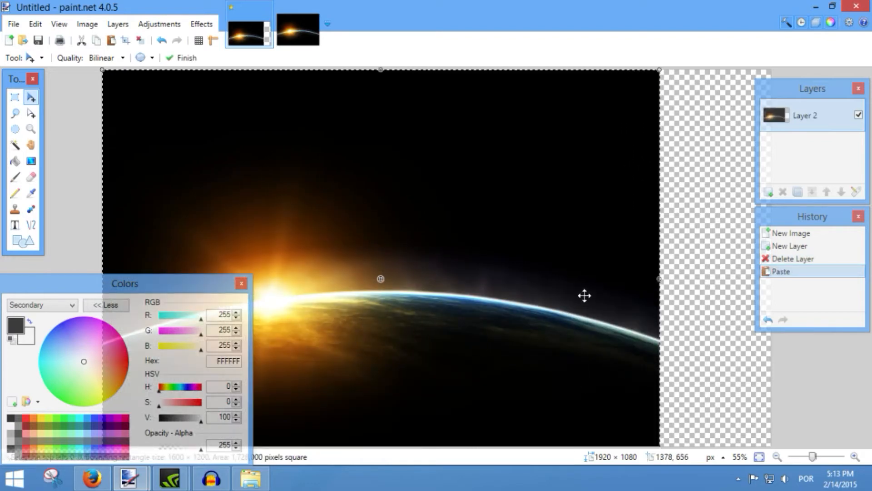
Step: Resize the pasted space picture to about 1926 × 1100 pixels so that it covers the whole canvas
drag(661, 279, 772, 275)
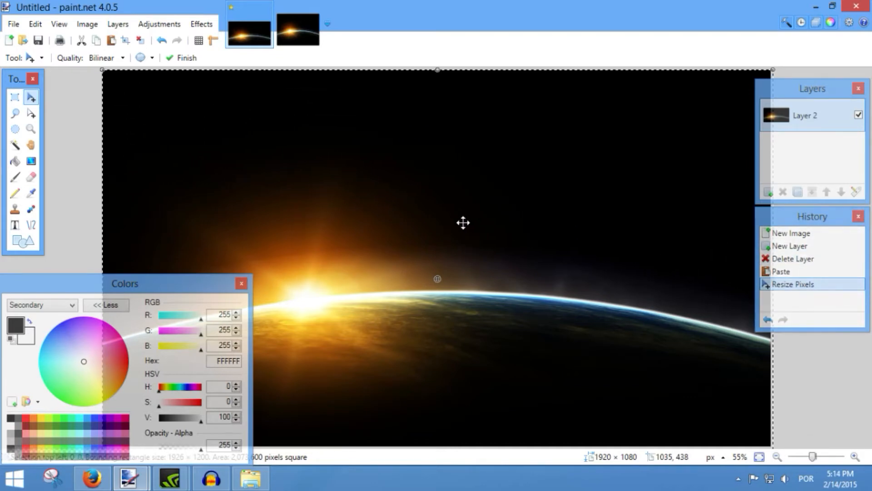
click(284, 38)
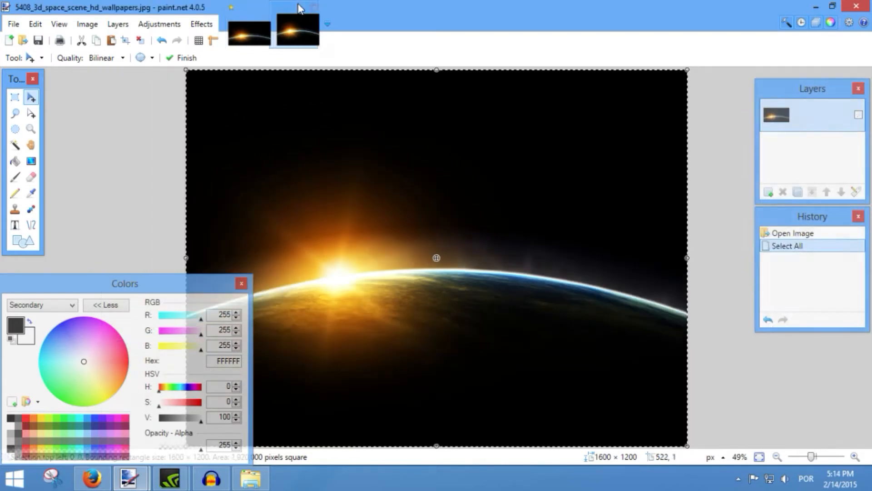
click(250, 31)
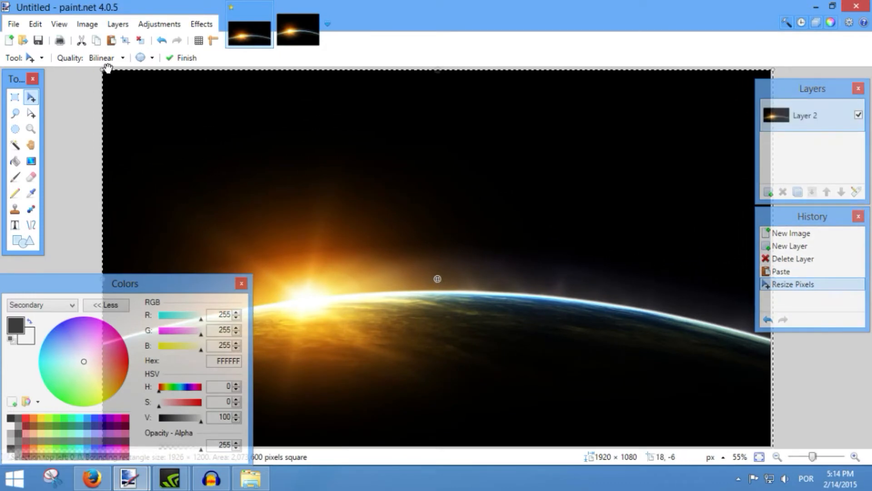
mouse_move(102, 69)
mouse_down()
mouse_move(155, 115)
mouse_move(225, 152)
mouse_move(106, 78)
mouse_move(100, 64)
mouse_up()
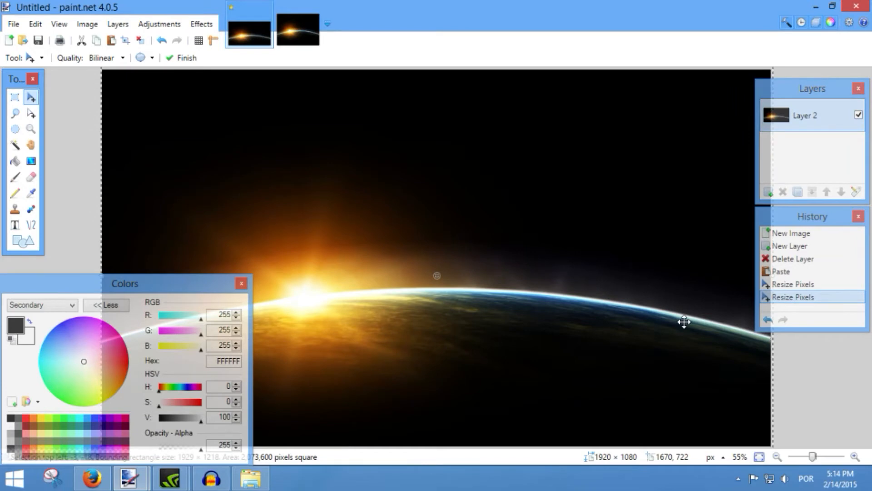
scroll(684, 322, down, 2)
drag(704, 443, 702, 411)
scroll(606, 362, up, 2)
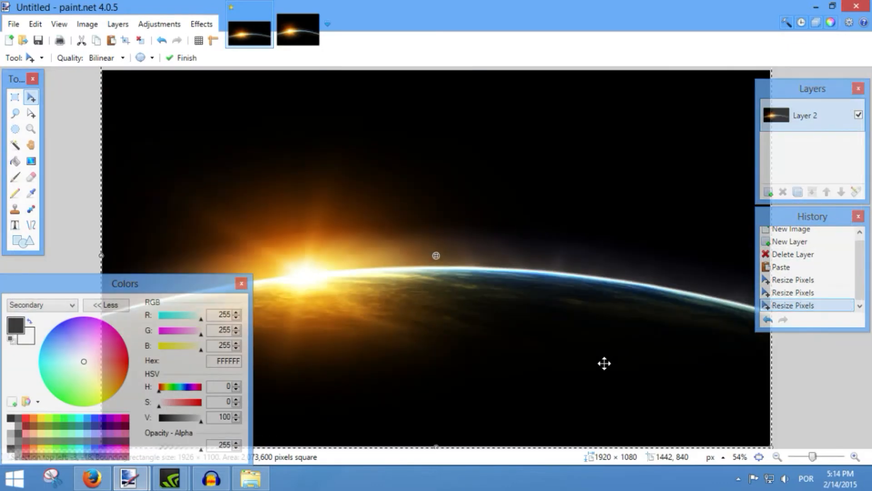
Step: Deselect the resized picture and close the original space wallpaper image
key(ctrl+d)
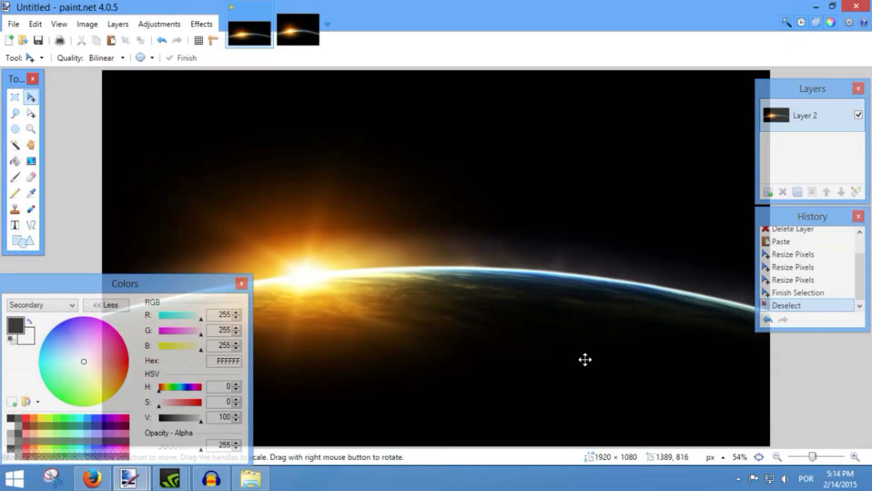
click(306, 33)
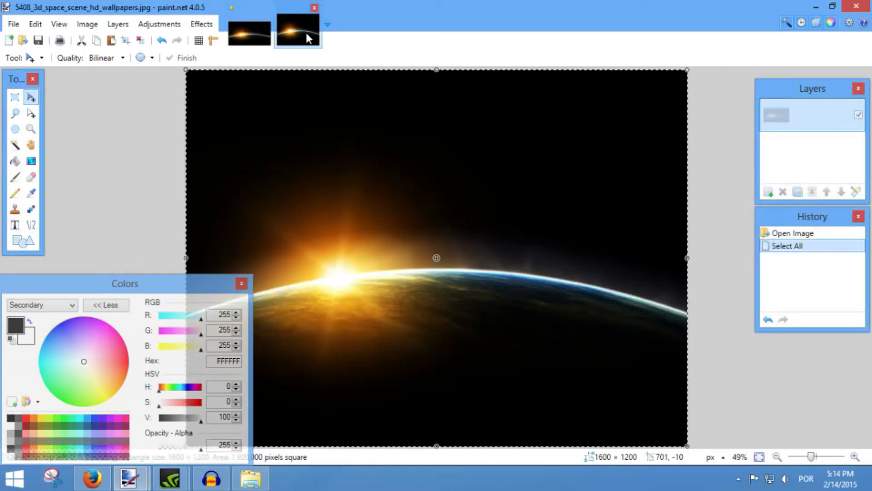
click(315, 7)
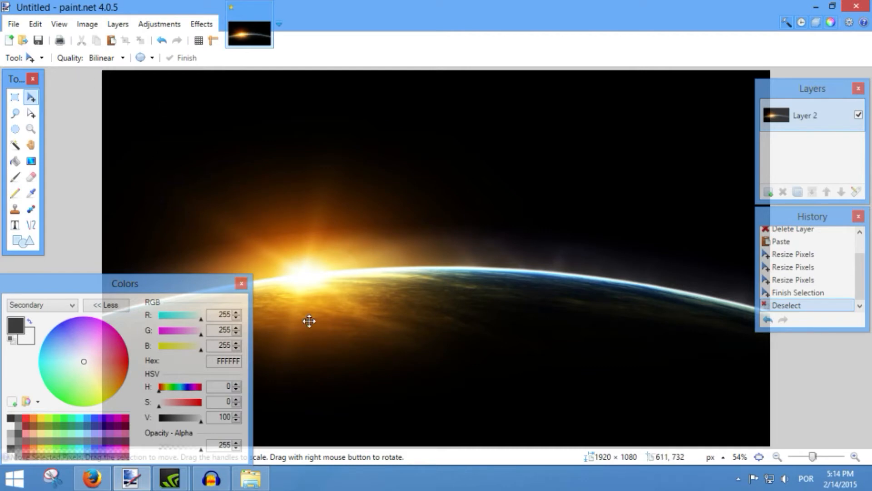
Step: Open the cyber_interface_by_chembletek-d32b0cr image from the Desktop and select all of it
key(ctrl+o)
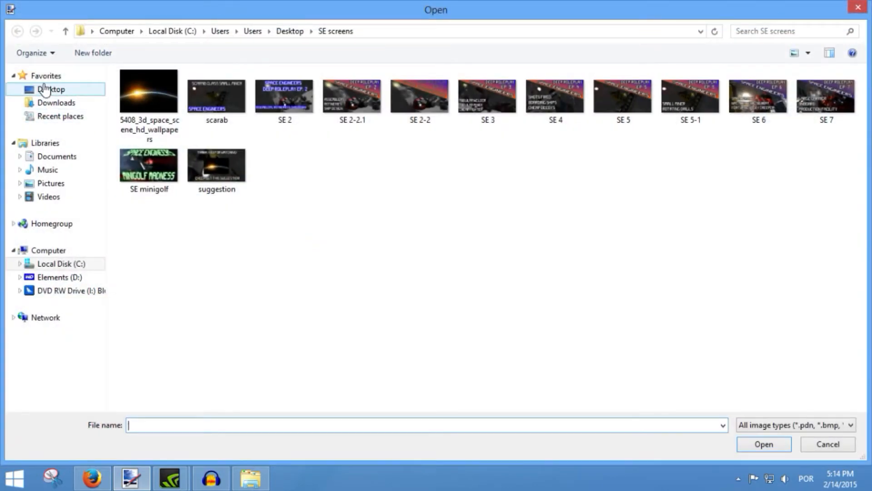
click(44, 89)
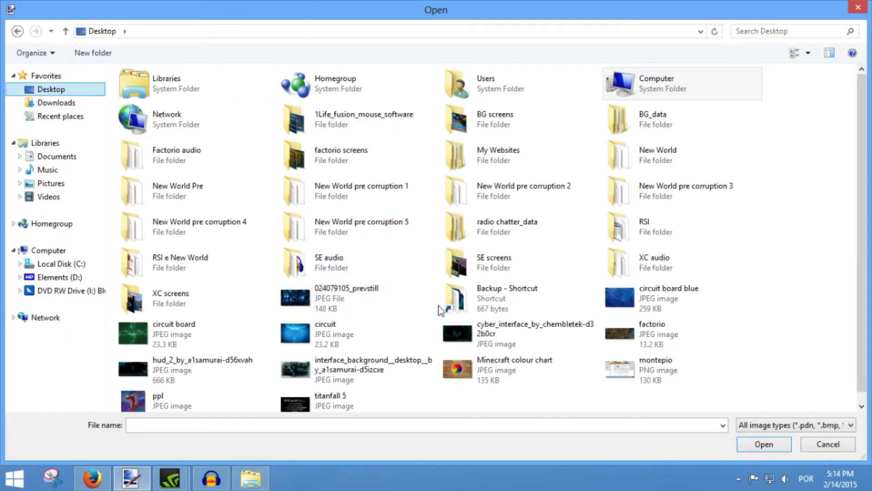
double_click(502, 329)
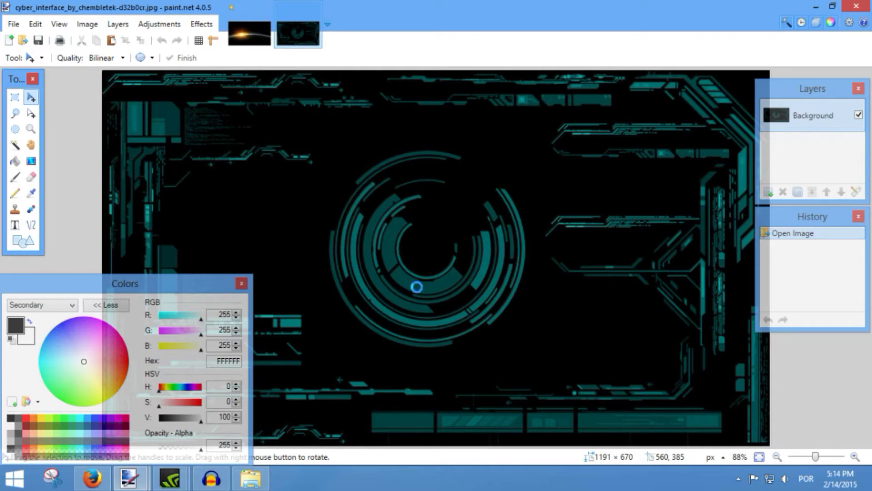
key(ctrl+a)
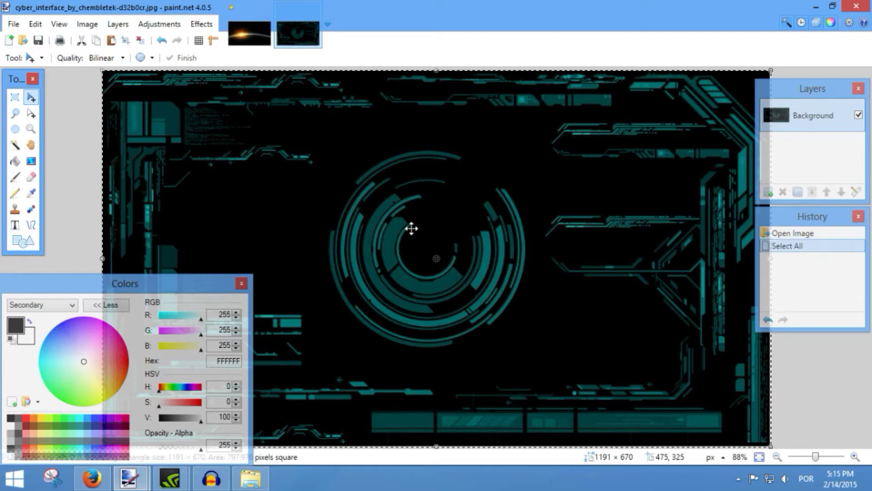
Step: Paste the cyber interface onto a new layer above the space picture, enlarge it to about 1921 × 1082 pixels, and deselect it
click(266, 39)
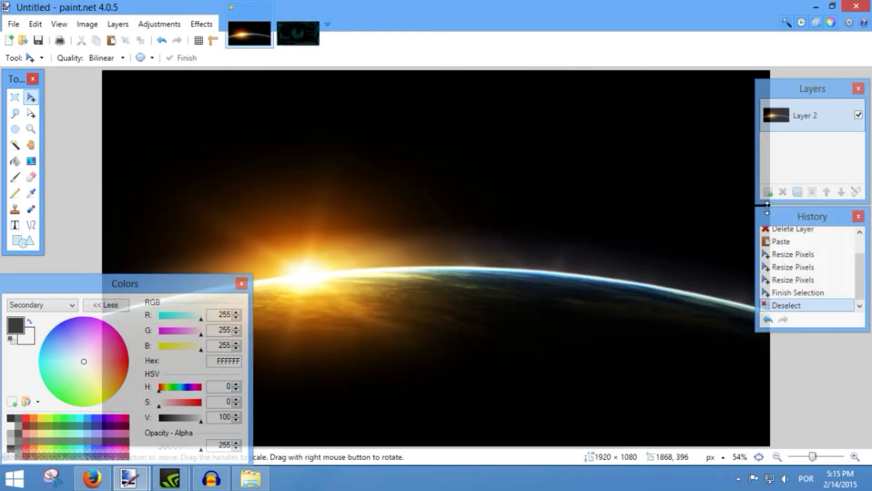
click(767, 193)
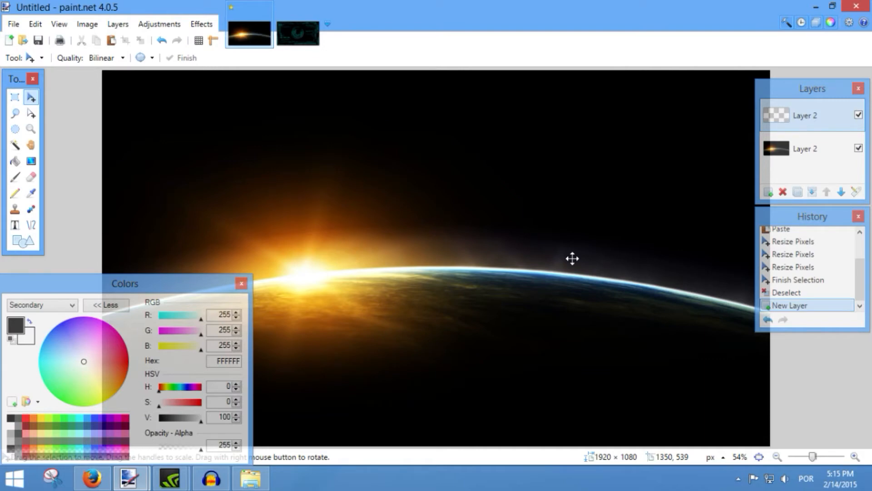
key(ctrl+v)
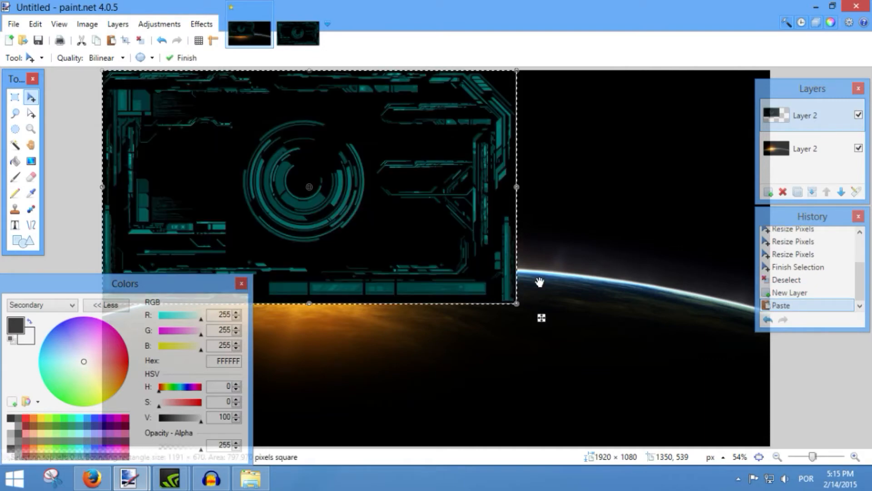
drag(516, 302, 770, 445)
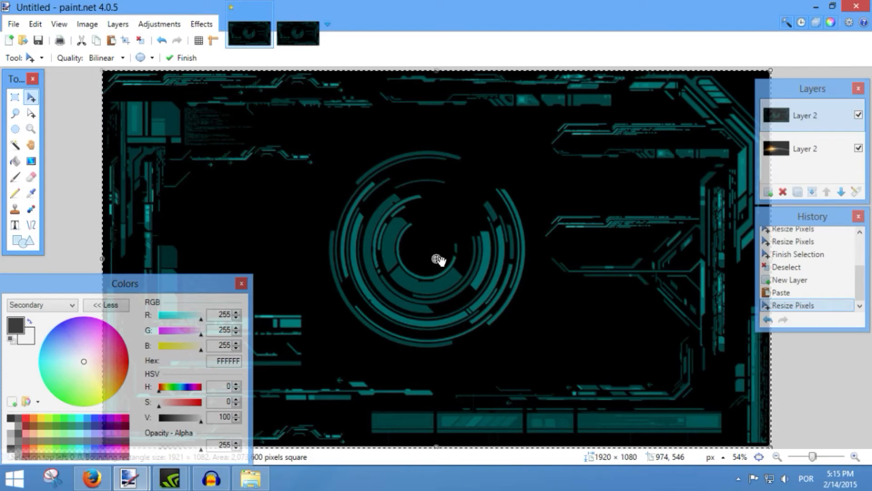
key(ctrl+d)
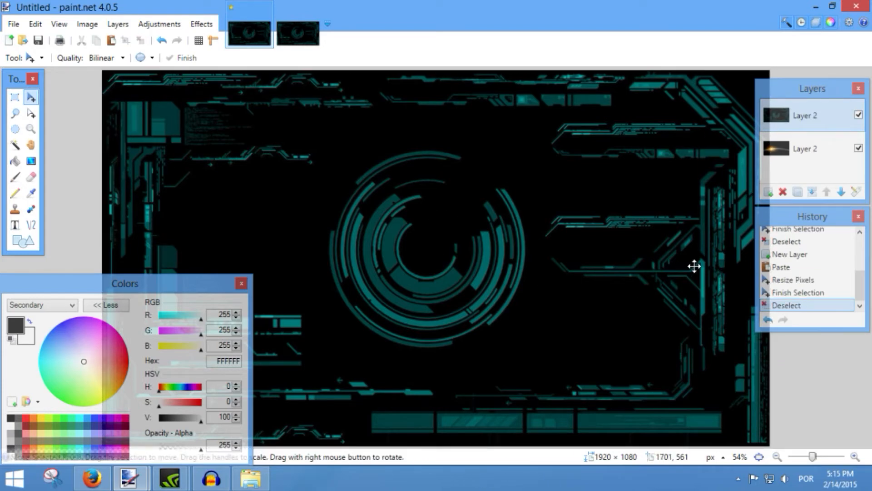
Step: Set the cyber interface layer's opacity to 45 so that it overlays the space picture faintly
double_click(806, 120)
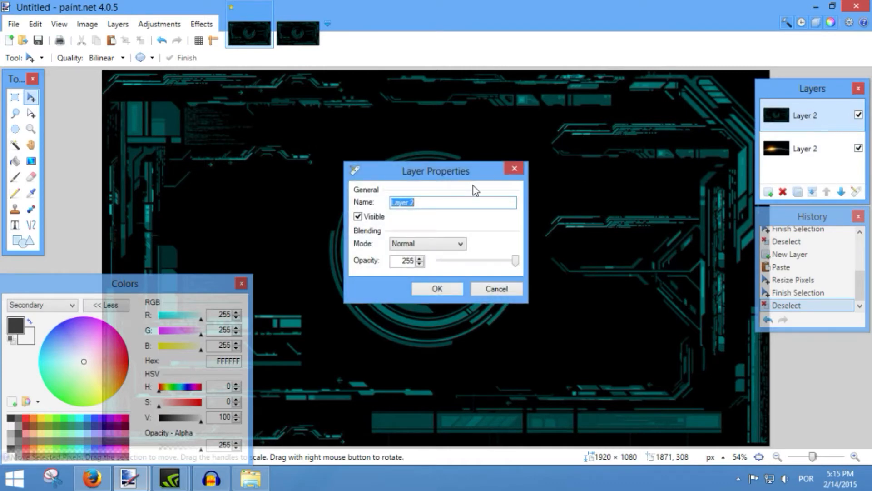
drag(485, 263, 452, 260)
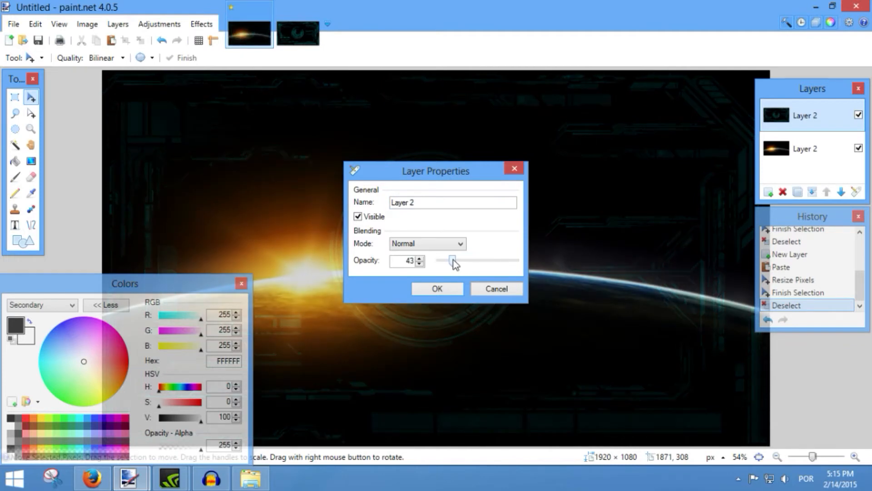
click(418, 258)
drag(427, 172, 745, 314)
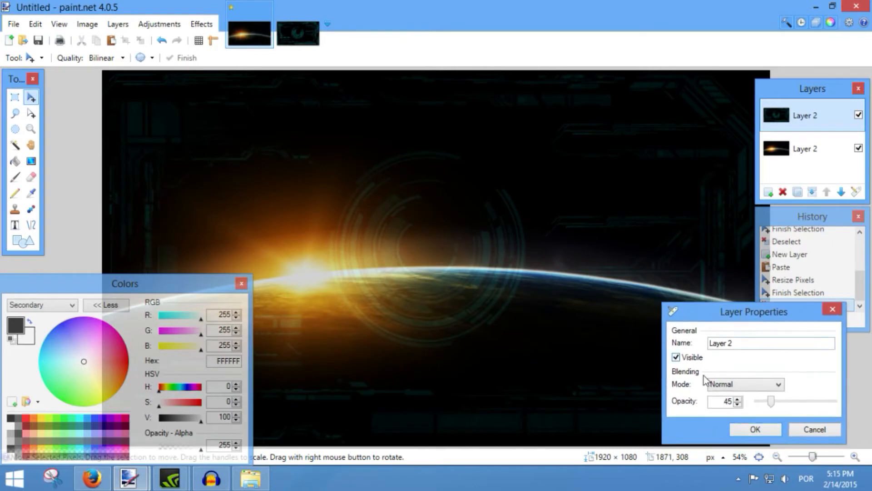
drag(771, 402, 779, 401)
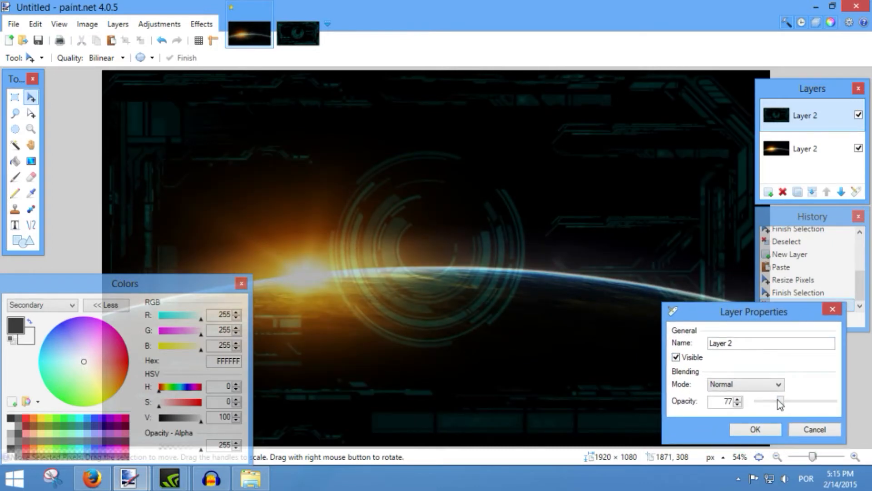
drag(776, 400, 772, 403)
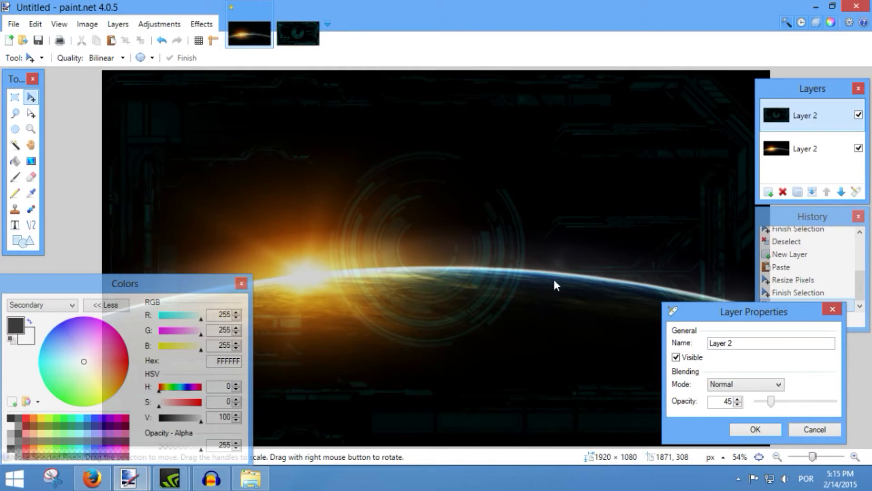
click(768, 431)
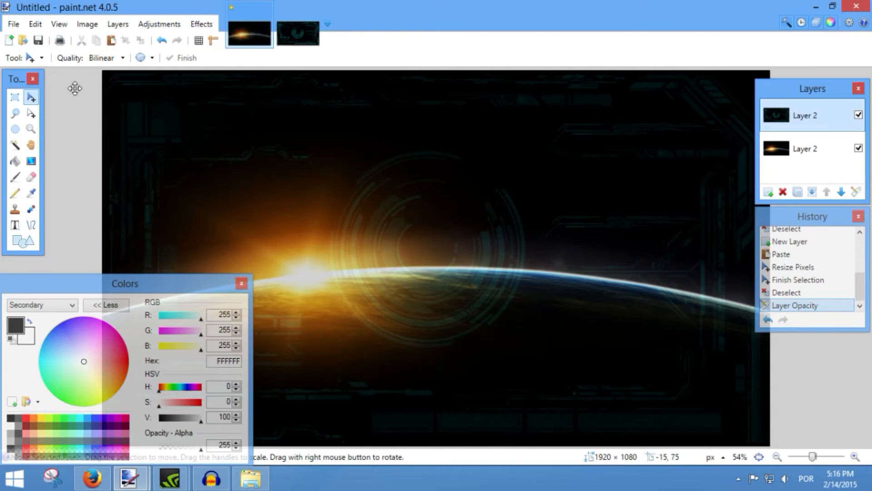
Step: Create a new 1191 × 670 pixel image with one transparent layer by adding a layer and deleting the white background
click(9, 40)
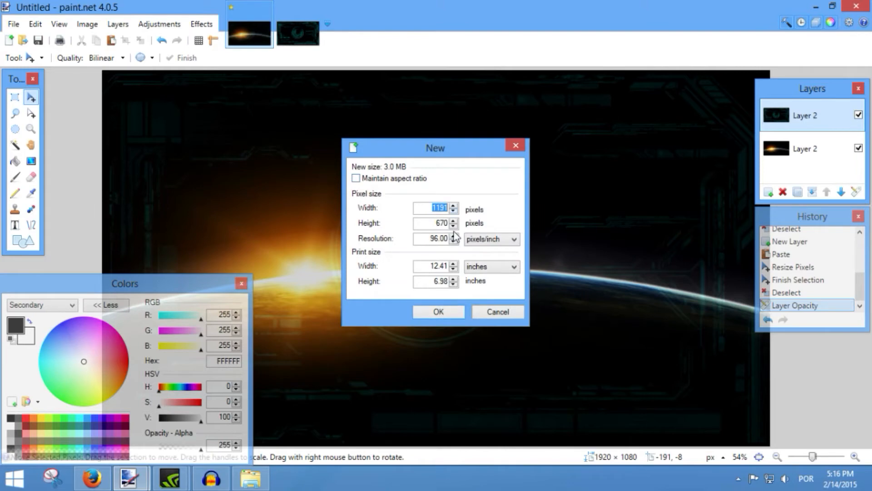
click(438, 311)
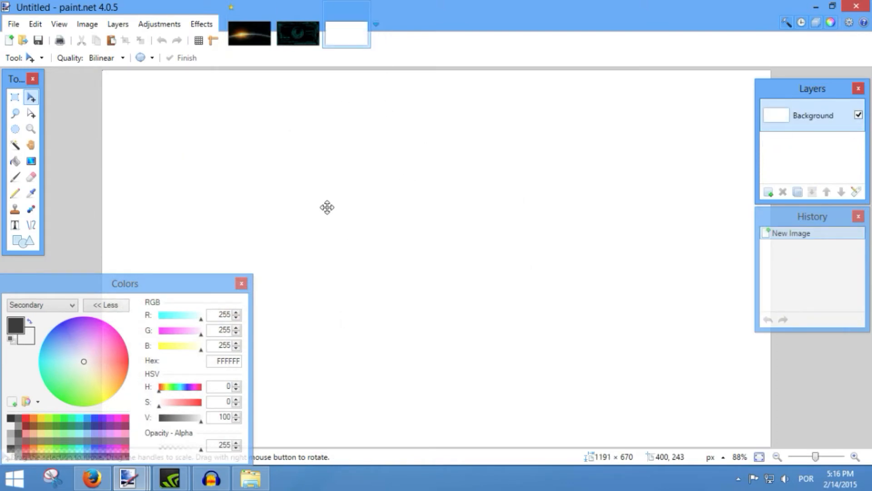
click(768, 190)
click(796, 148)
click(782, 191)
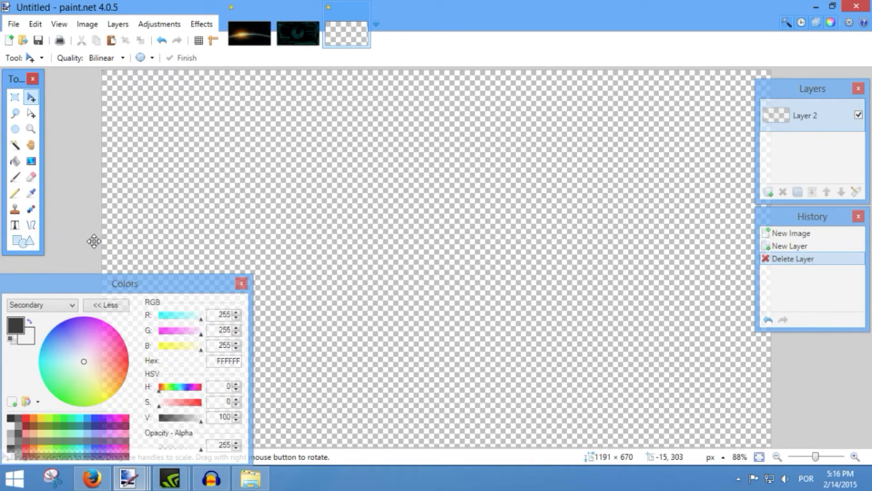
Step: Switch to Firefox and browse dafont's Groovy and Mexican font categories, ending in the Techno Sci-fi category
click(92, 477)
click(336, 10)
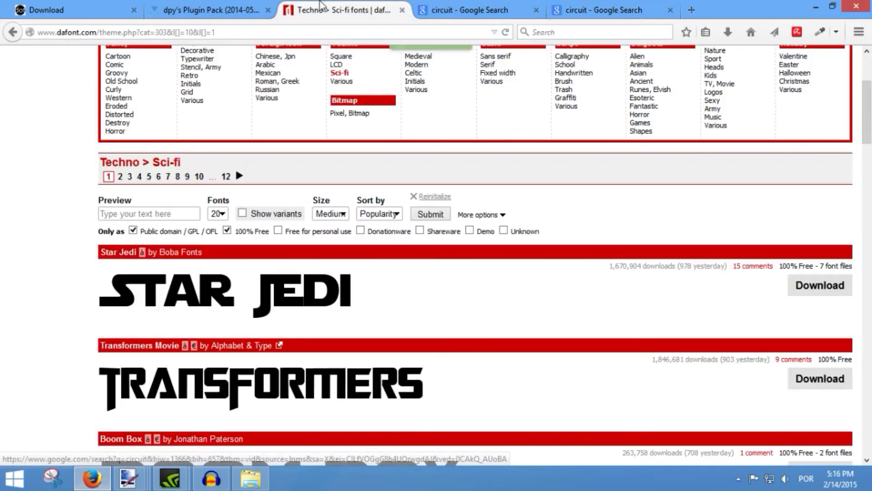
scroll(137, 91, up, 3)
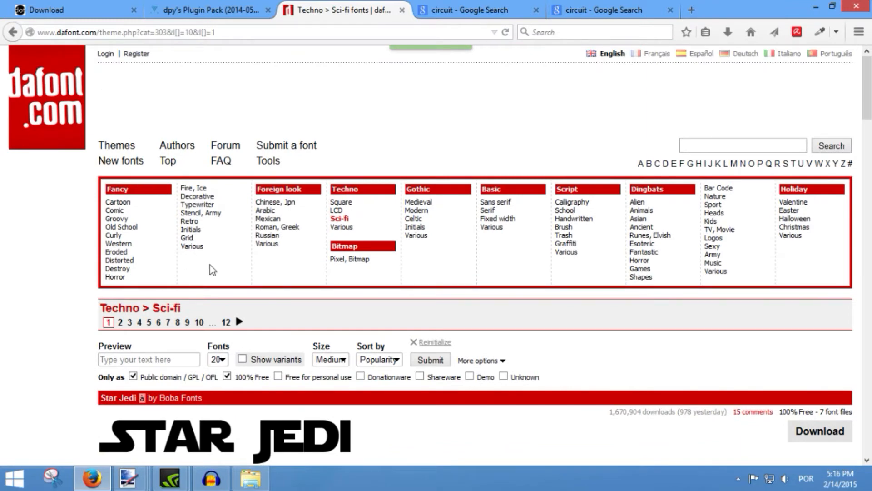
click(127, 219)
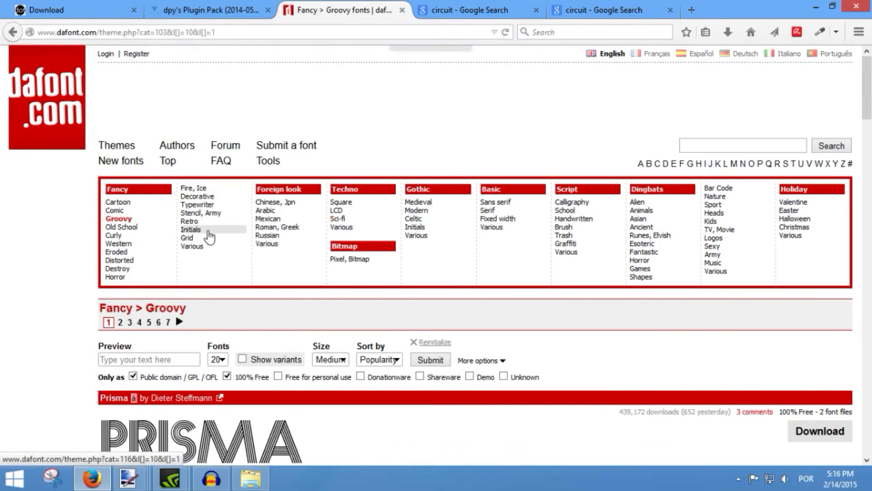
click(268, 219)
scroll(228, 374, down, 6)
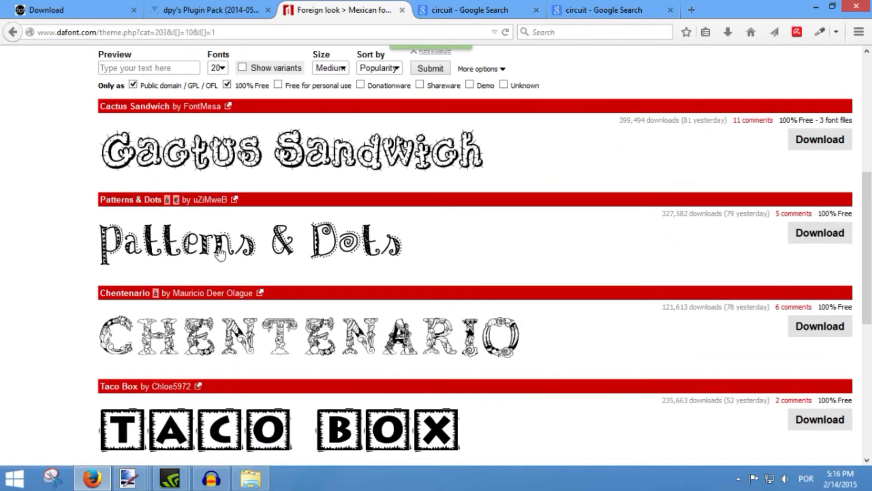
scroll(268, 274, up, 5)
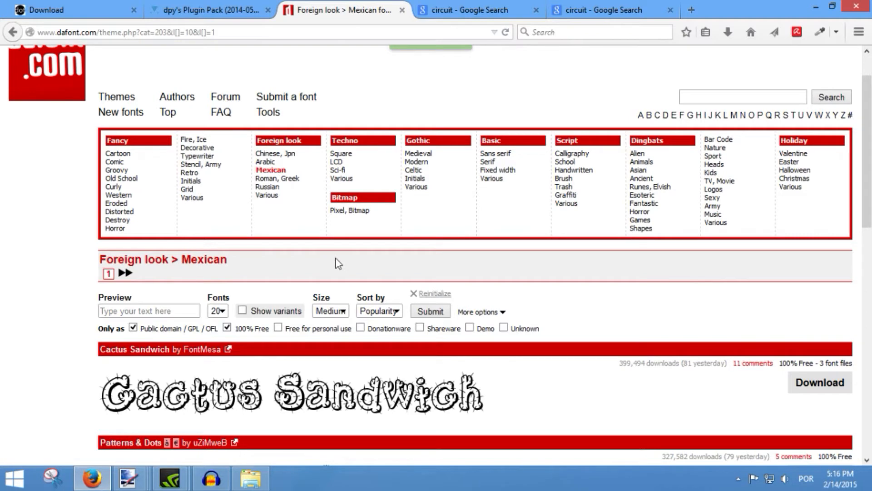
click(337, 170)
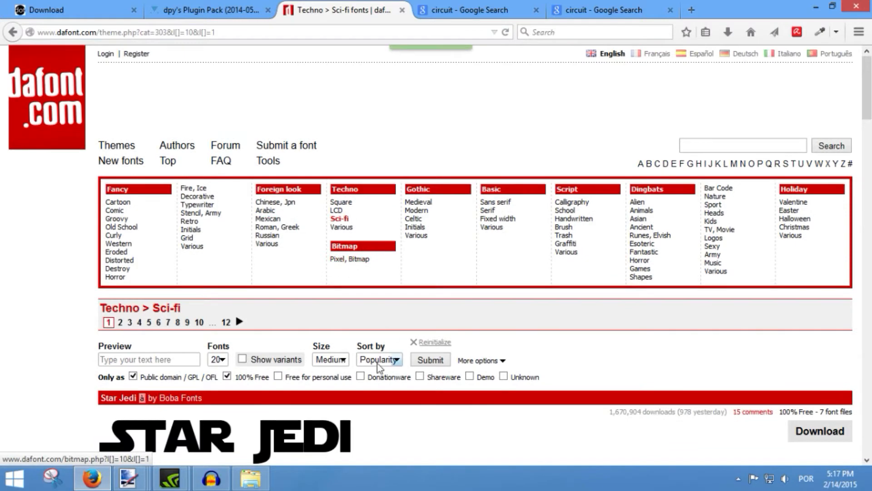
Step: Filter the Sci-fi fonts to Public domain / GPL / OFL only and look through the listed fonts
scroll(377, 363, down, 3)
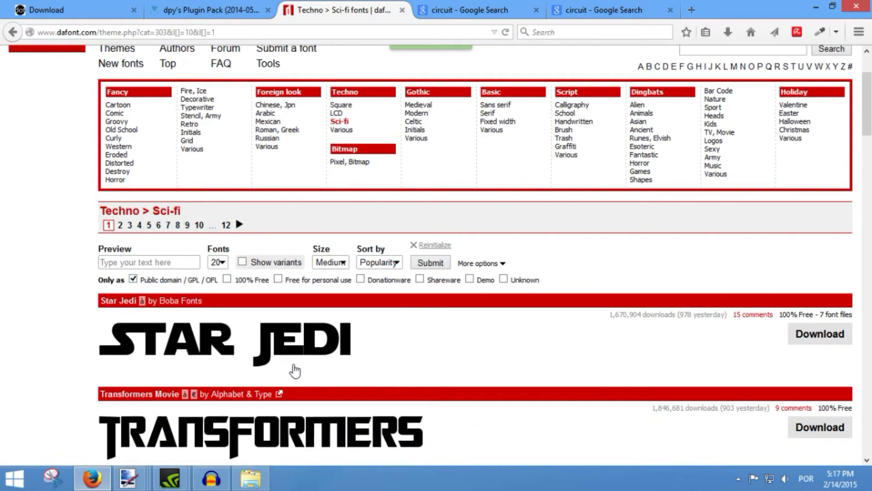
click(427, 265)
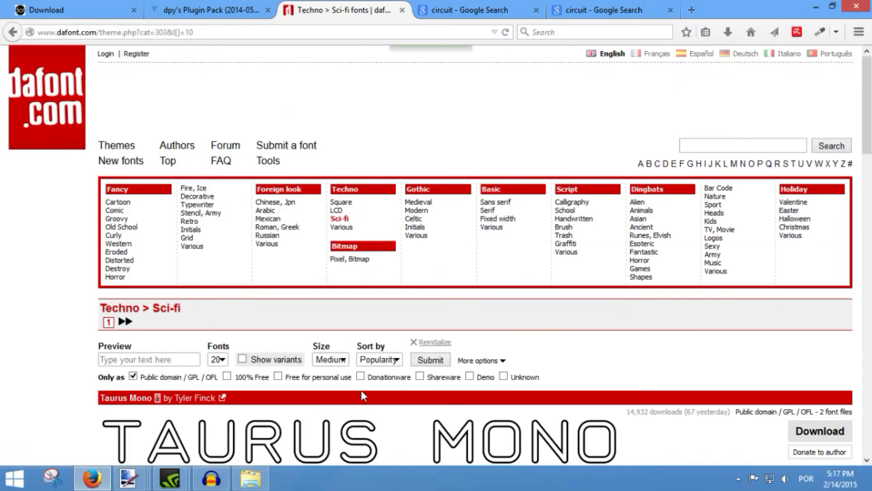
scroll(361, 390, down, 8)
scroll(304, 163, down, 15)
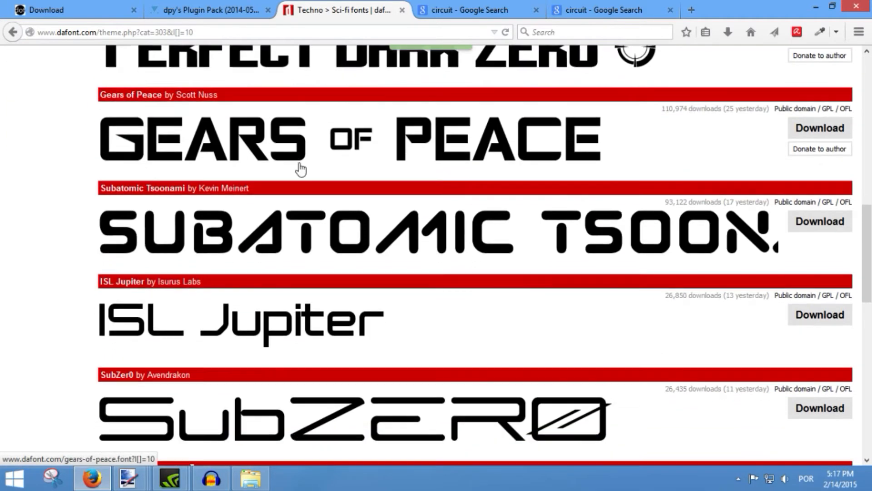
scroll(301, 170, up, 4)
scroll(301, 170, up, 12)
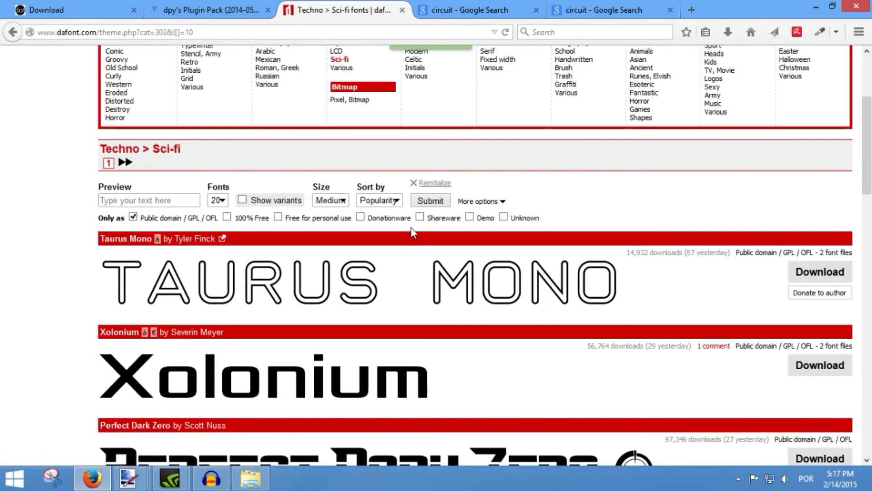
scroll(412, 232, down, 5)
scroll(413, 232, up, 5)
scroll(413, 232, up, 3)
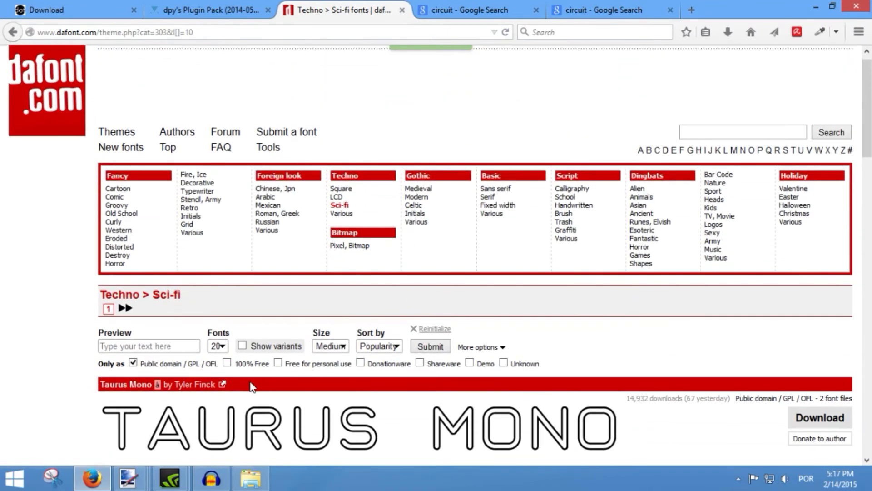
scroll(363, 386, down, 4)
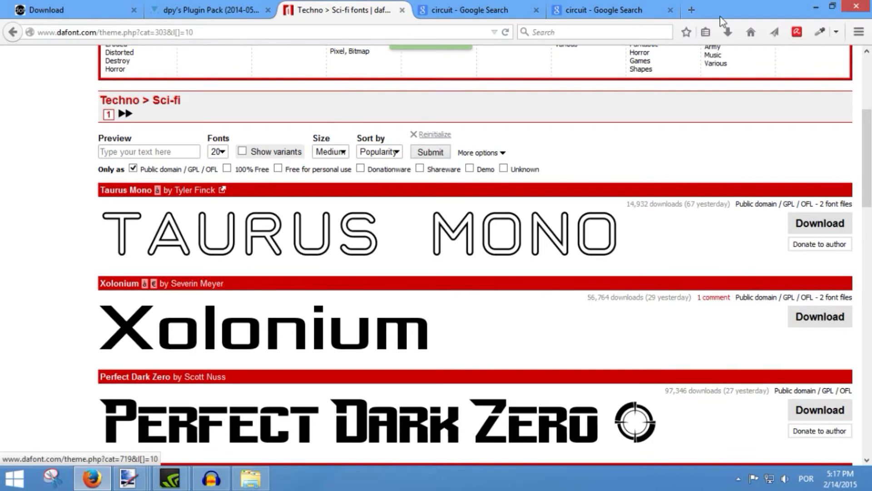
Step: Minimize the open programs, close the paint.net Effects folder, and open the Windows Fonts folder on drive C
click(815, 7)
click(815, 7)
click(255, 478)
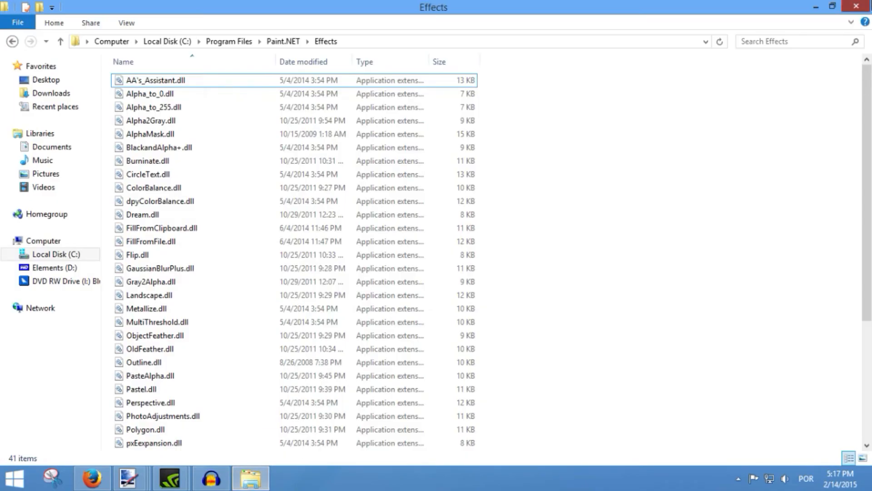
key(alt+F4)
click(20, 28)
double_click(33, 43)
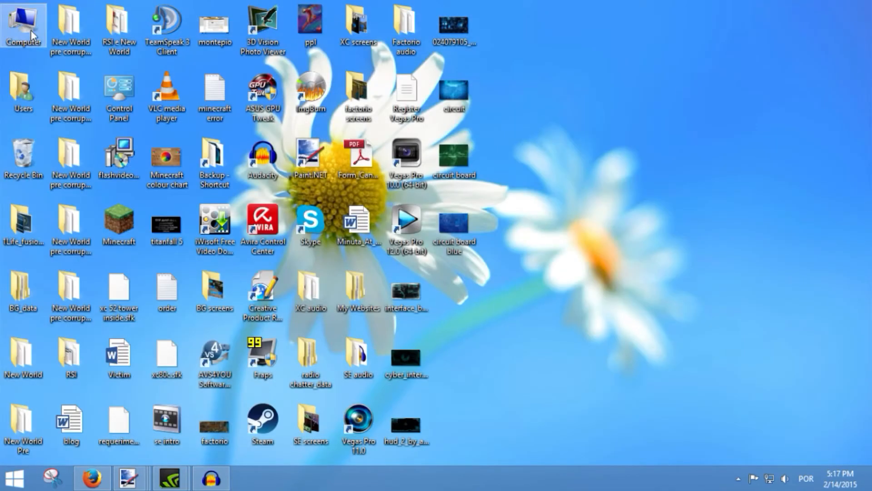
double_click(171, 93)
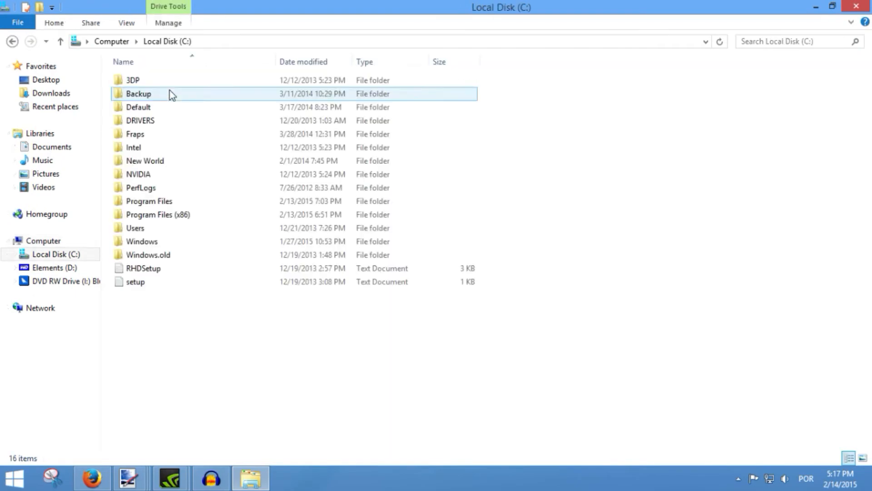
double_click(192, 244)
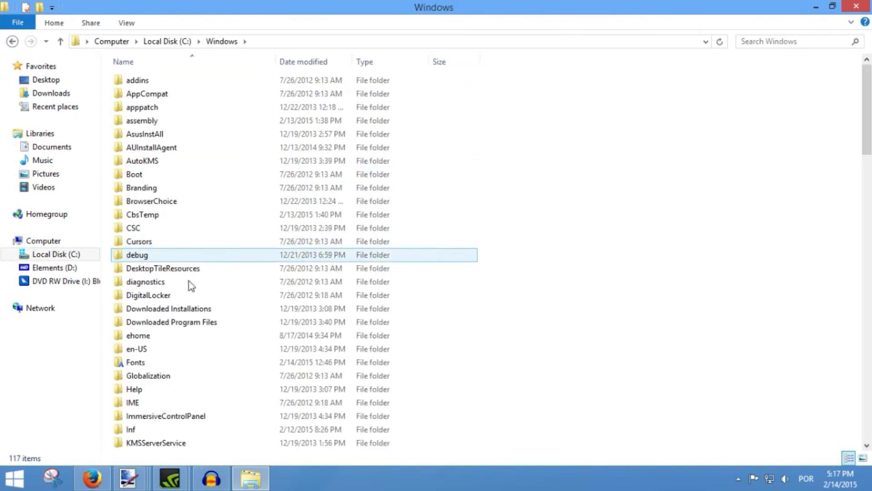
double_click(184, 363)
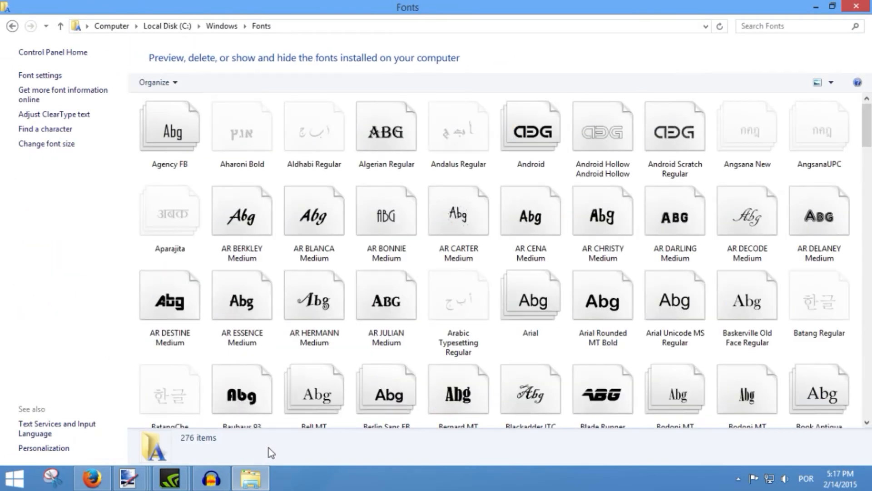
Step: Switch to Firefox, show the full download list and open the derez.zip font archive
click(92, 478)
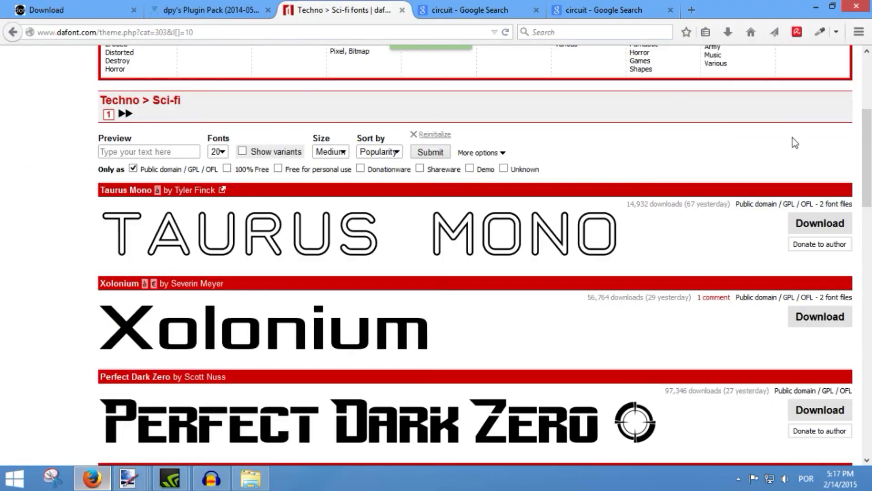
click(728, 32)
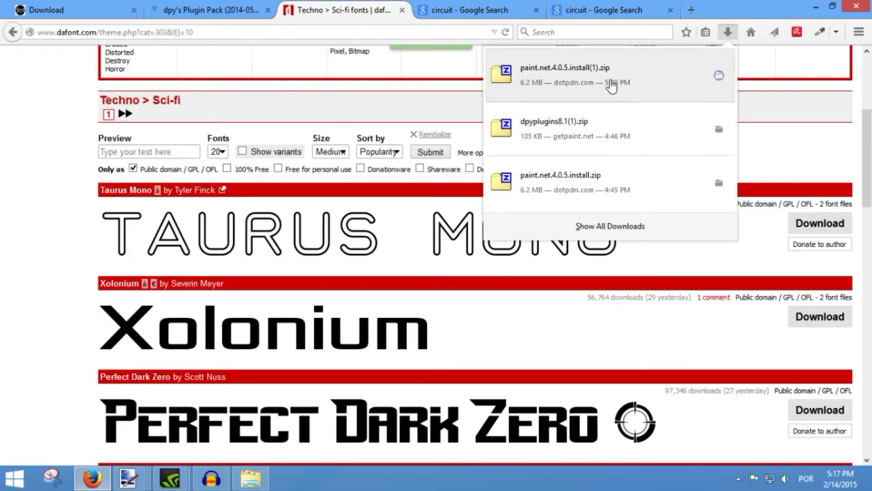
click(596, 226)
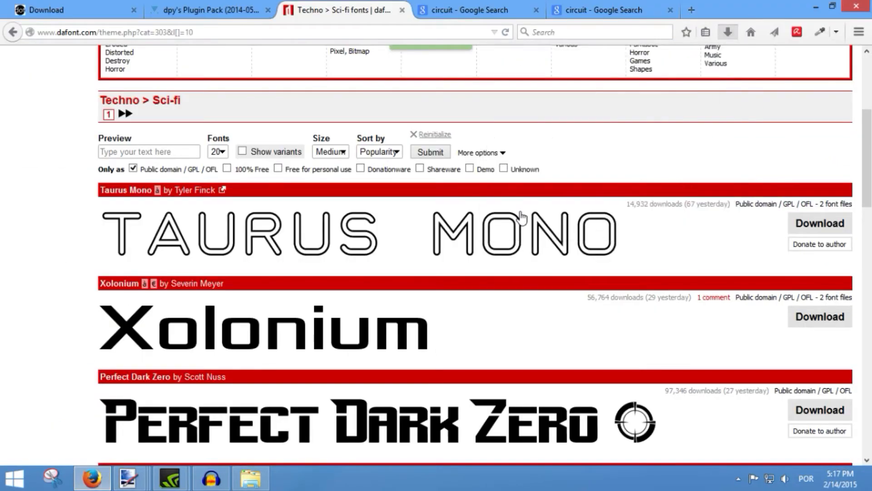
scroll(265, 184, down, 5)
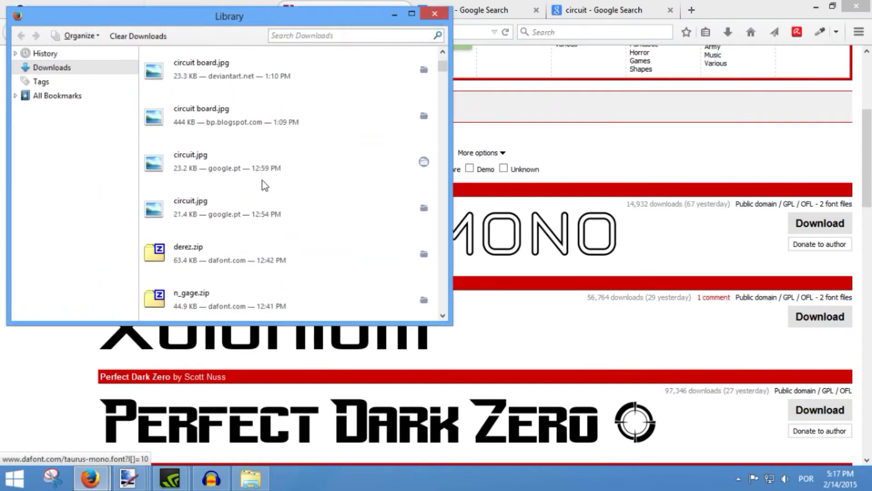
double_click(232, 226)
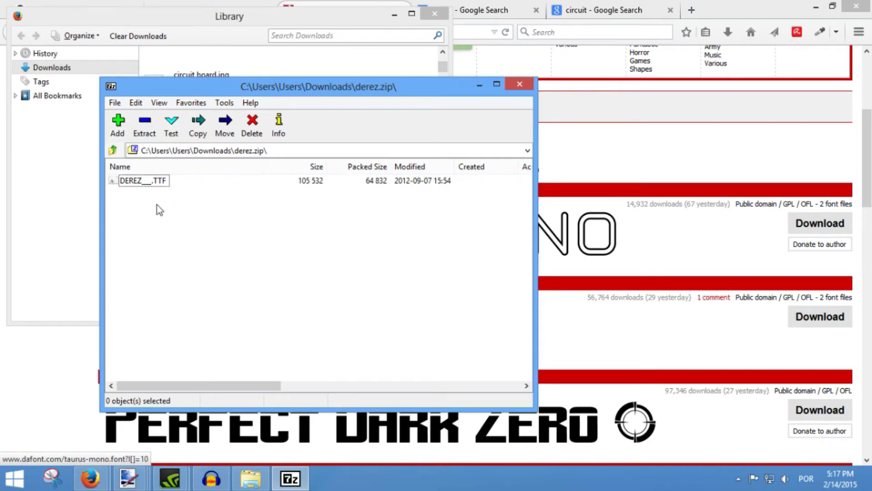
Step: Try to move DEREZ___.TTF from the archive into the Windows Fonts folder, and close the archive
drag(141, 181, 280, 478)
click(282, 478)
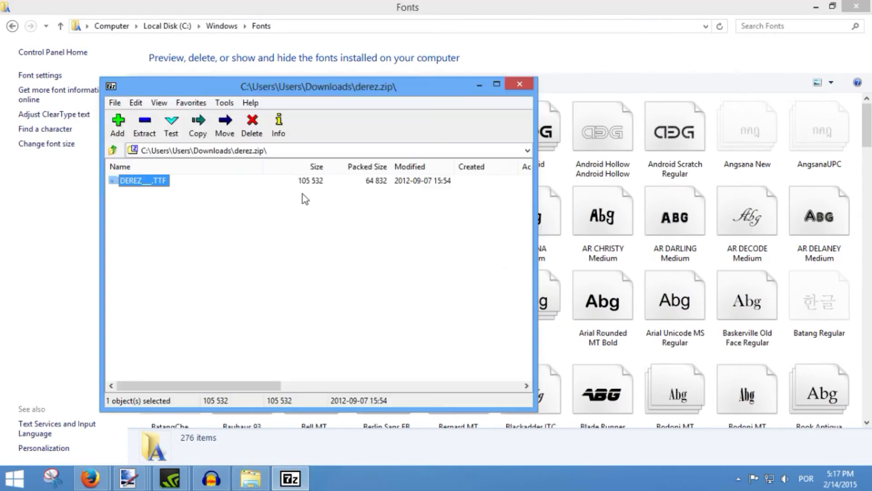
click(526, 89)
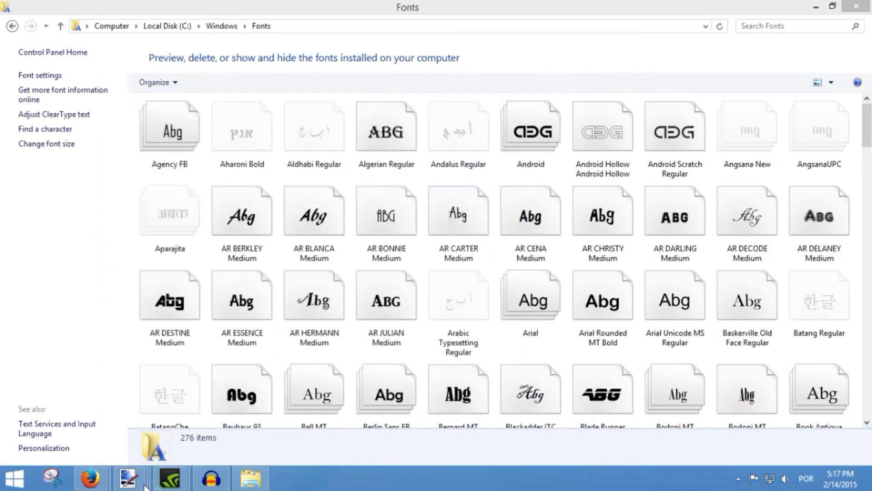
Step: Switch to paint.net, activate the Text tool and check the available fonts, keeping Perfect Dark (BRK)
click(113, 418)
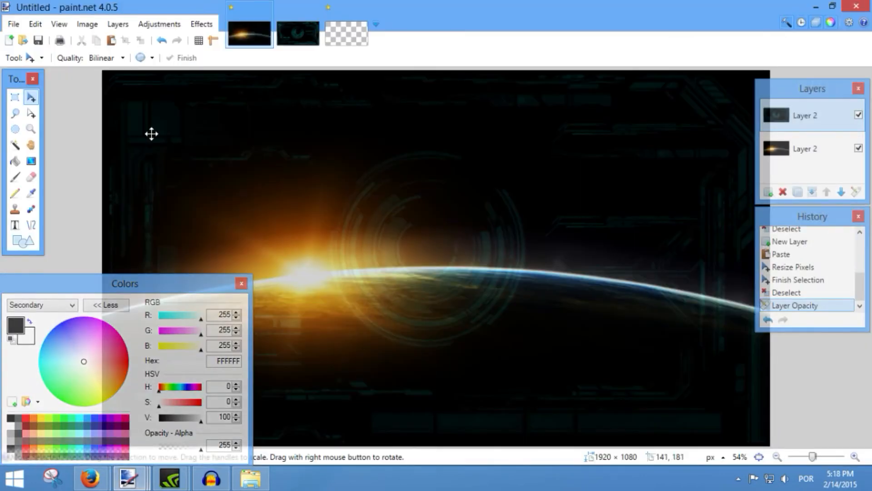
click(18, 227)
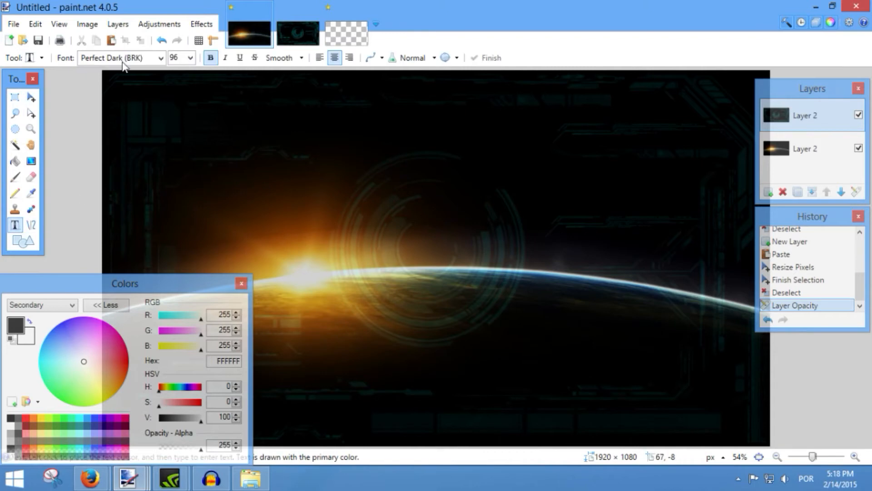
click(161, 58)
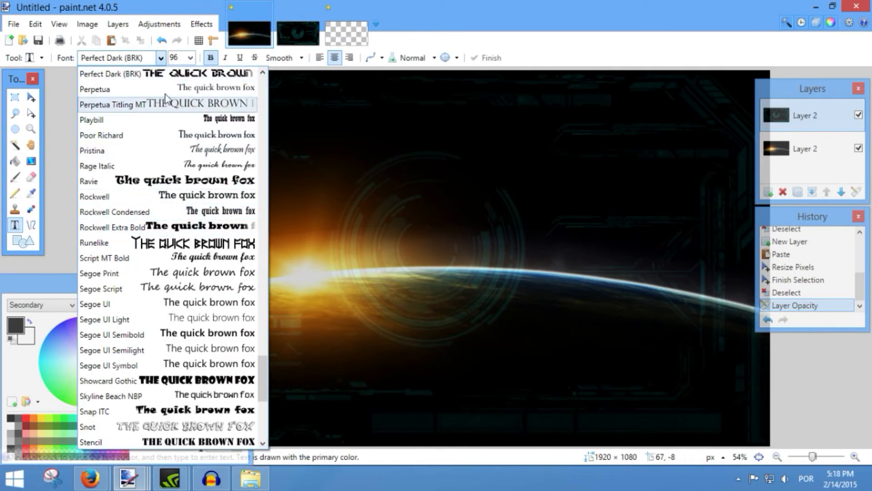
click(160, 58)
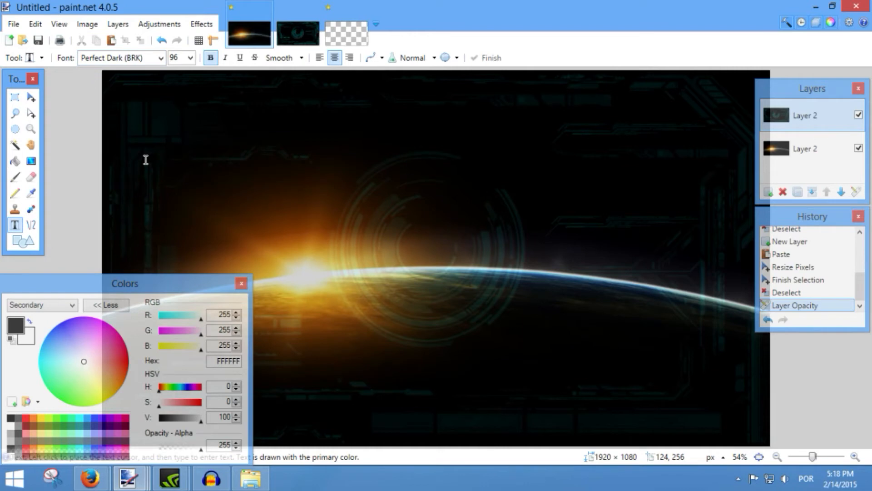
click(154, 119)
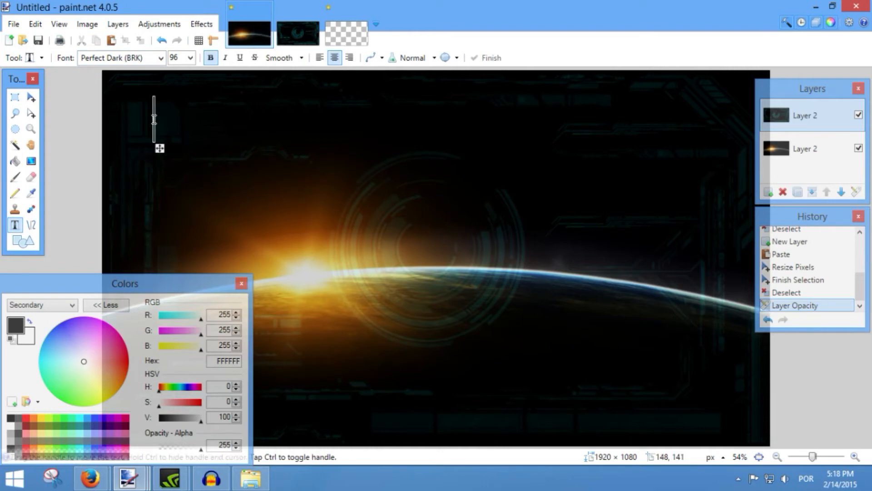
Step: In the transparent 1191 × 670 image, enter the text SPACE WNGINEERS in bold Perfect Dark (BRK) at size 96
click(356, 36)
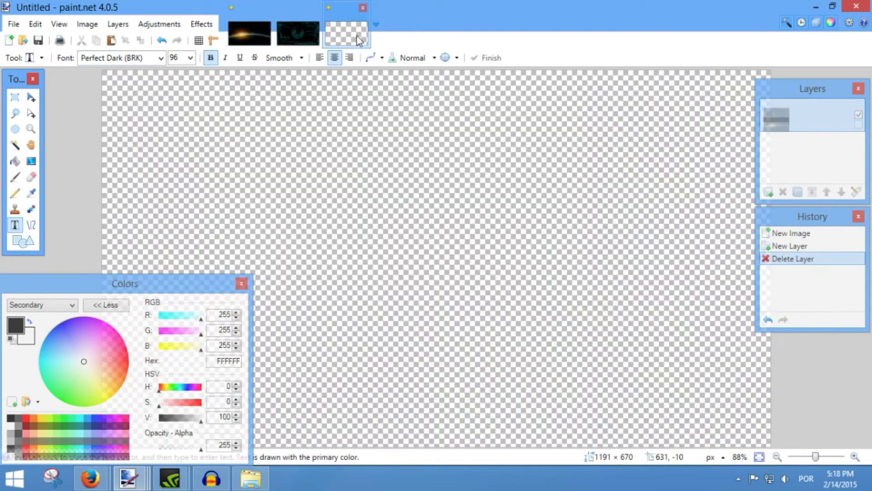
click(222, 137)
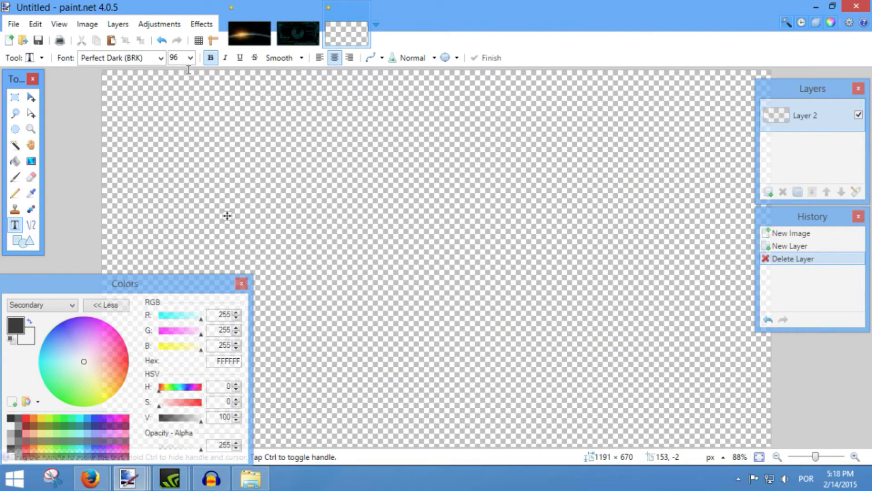
text(SPACE)
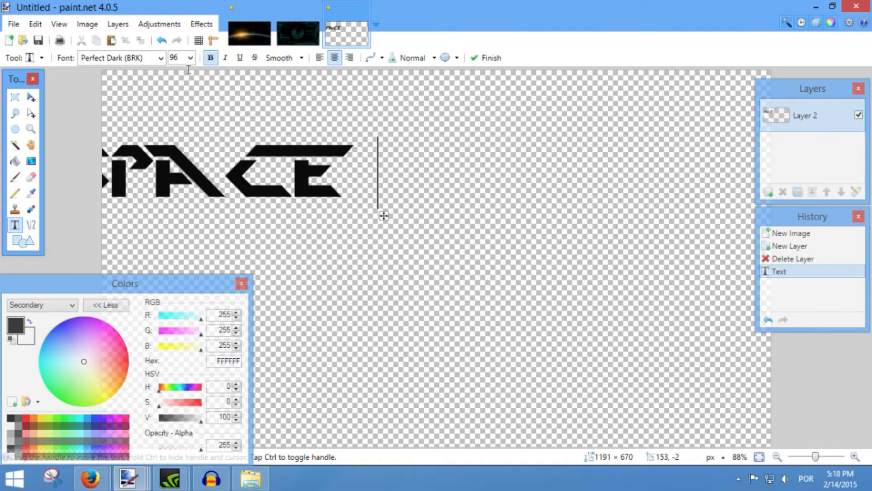
text( WINGINEERS)
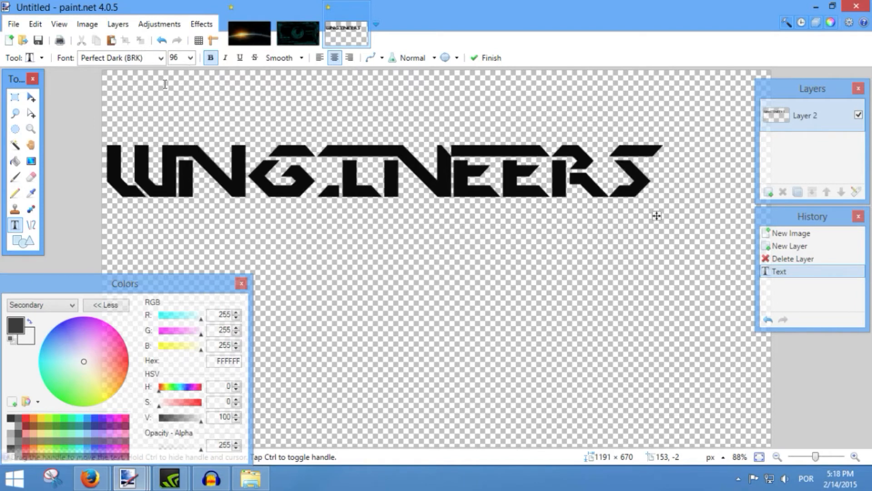
Step: Reduce the text to size 48, place it around the middle of the canvas and correct it to SPACE ENGINEERS
click(190, 57)
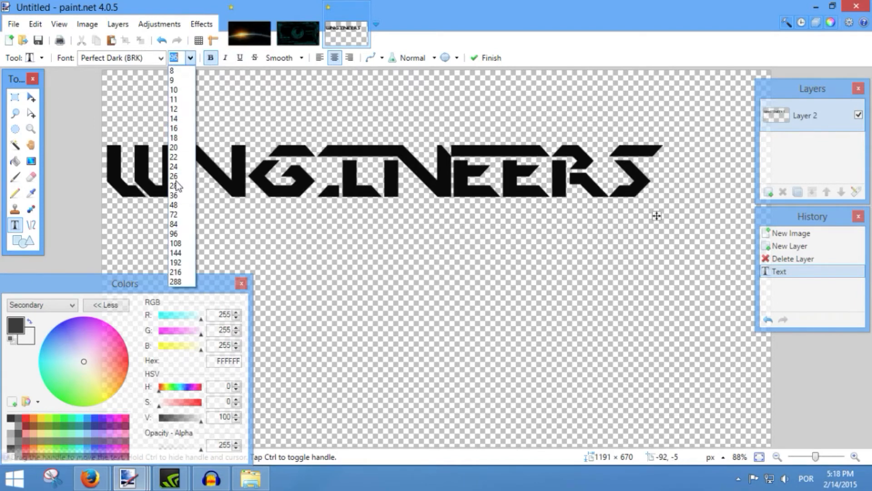
click(176, 216)
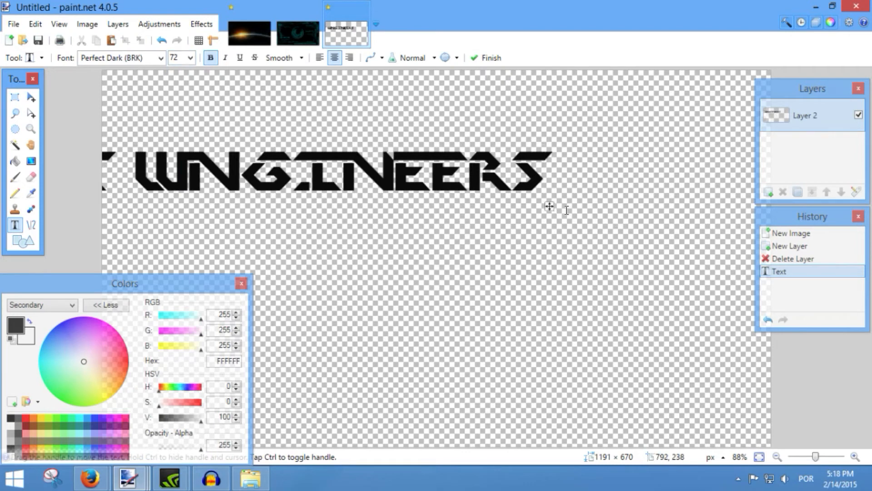
drag(547, 204, 762, 232)
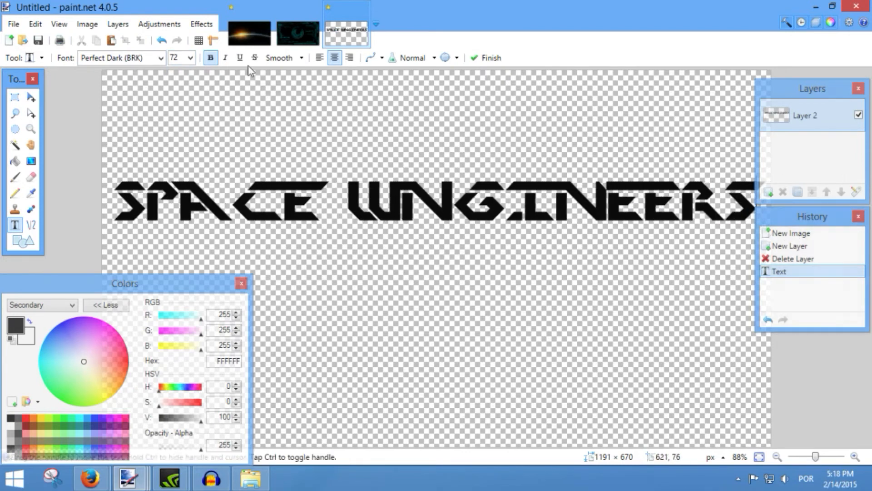
click(190, 58)
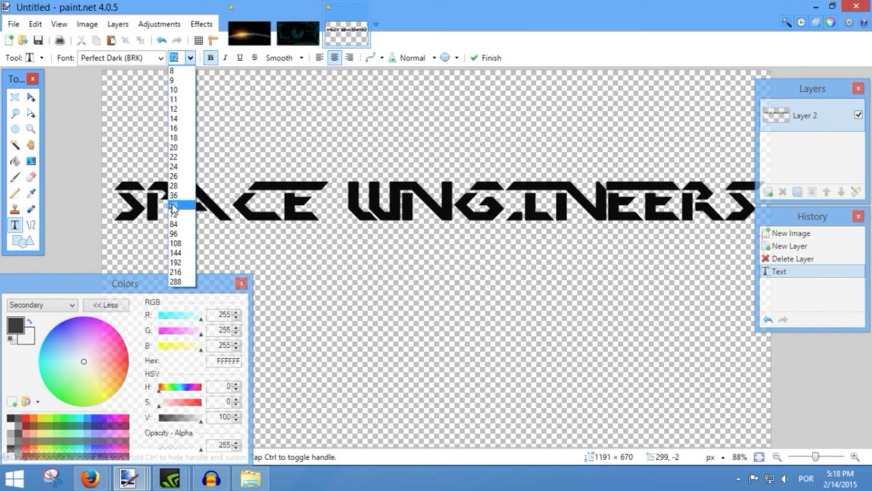
click(179, 203)
drag(655, 227, 665, 261)
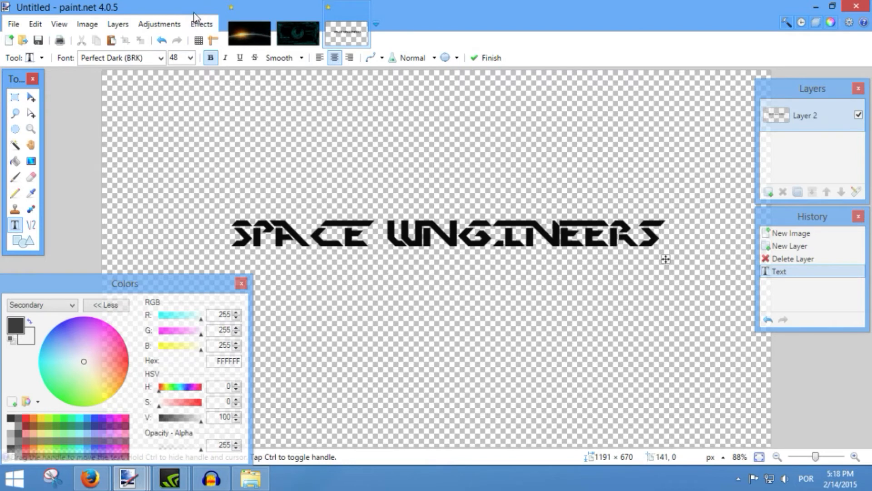
click(202, 24)
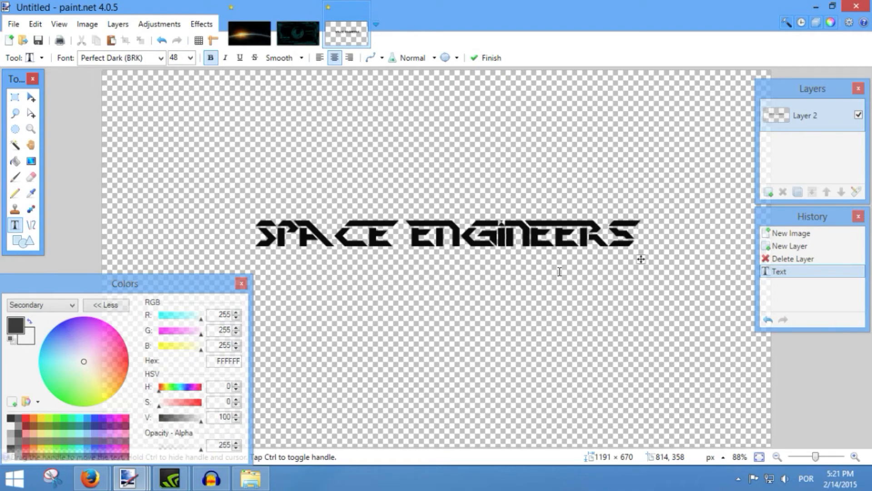
Step: Open the green circuit board image from the Desktop, then select and copy all of it
click(249, 33)
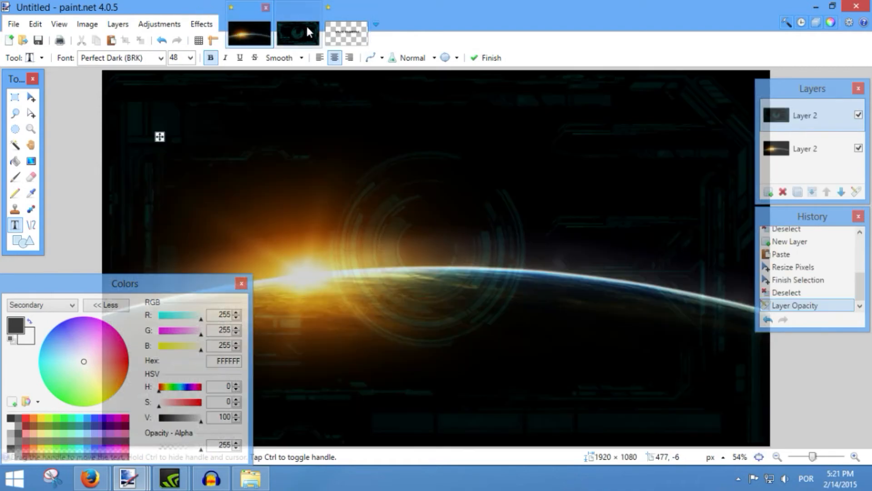
click(350, 40)
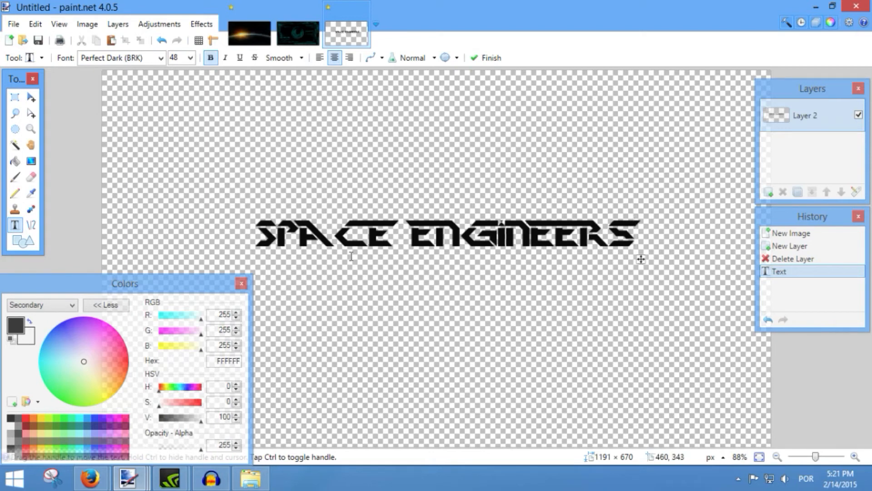
click(25, 42)
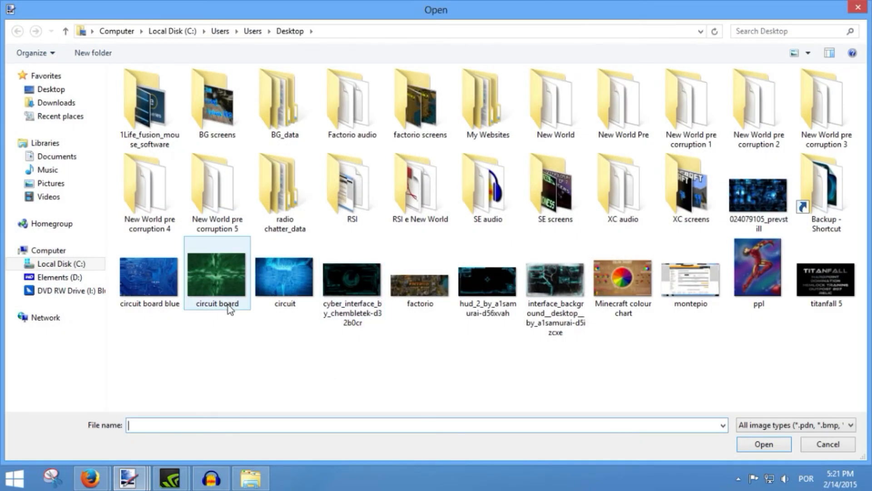
double_click(220, 279)
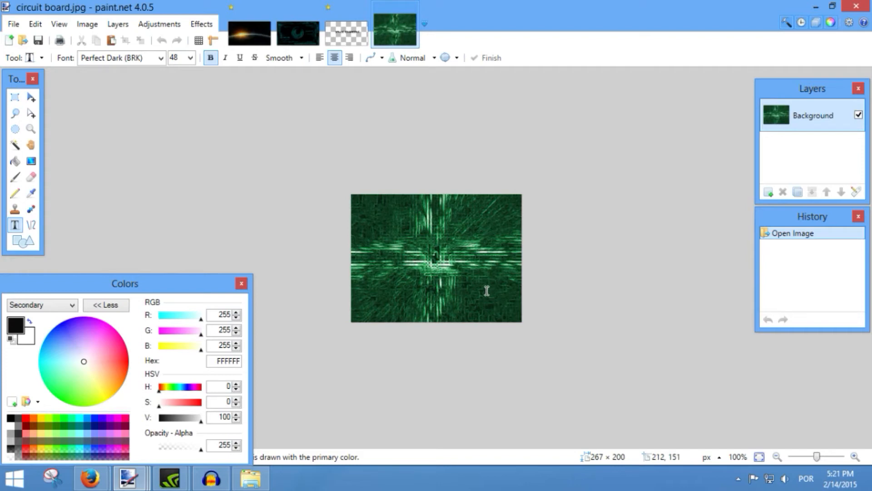
key(ctrl+a)
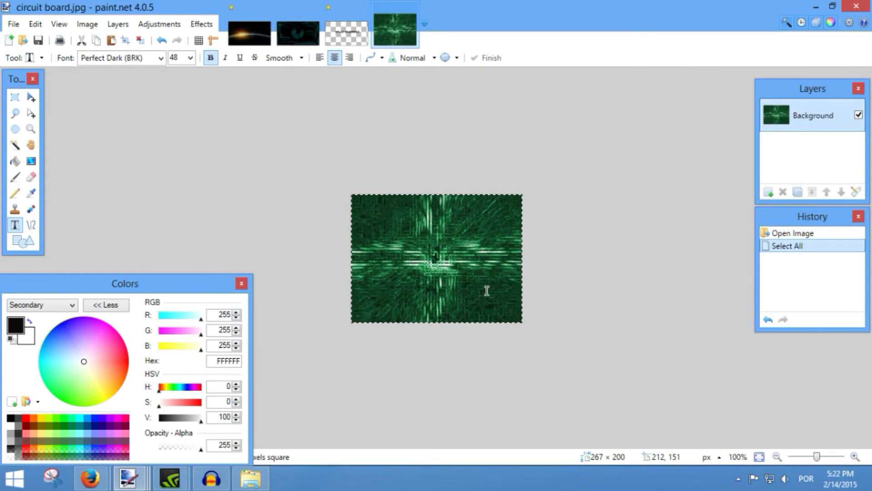
Step: In the title image, add a layer beneath the text and paste the circuit board picture behind the word SPACE
click(348, 33)
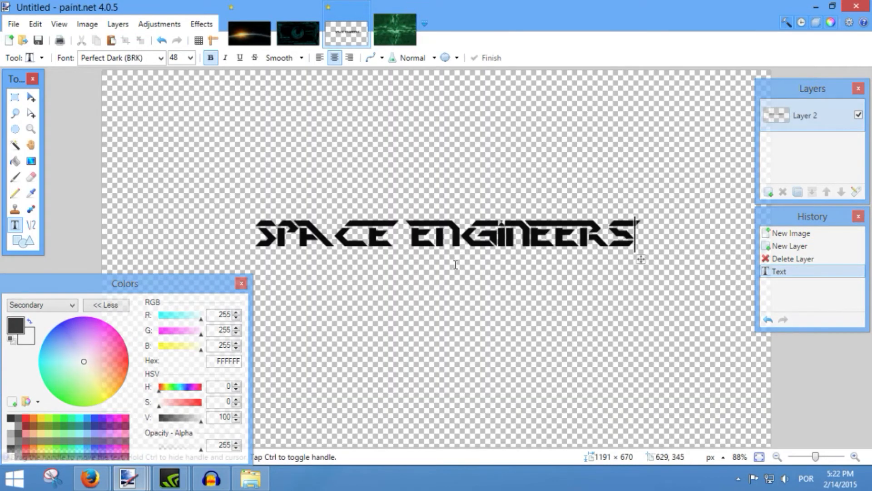
click(768, 192)
click(841, 191)
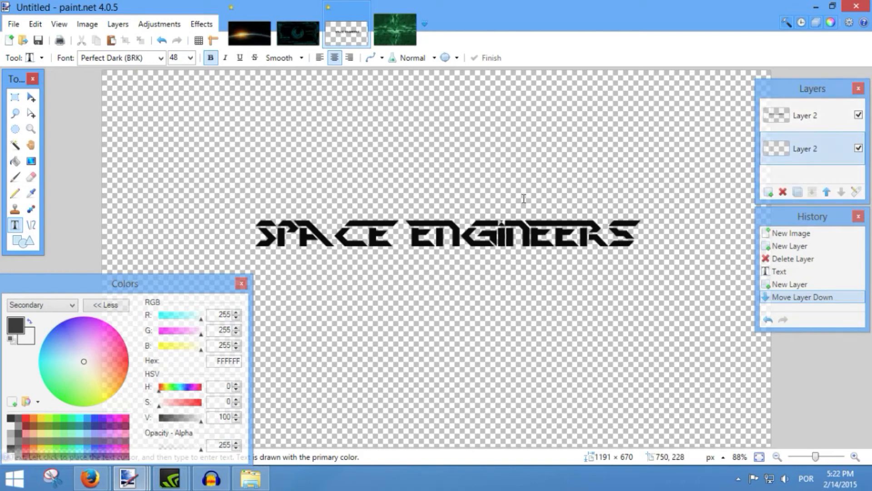
key(ctrl+v)
drag(213, 115, 346, 202)
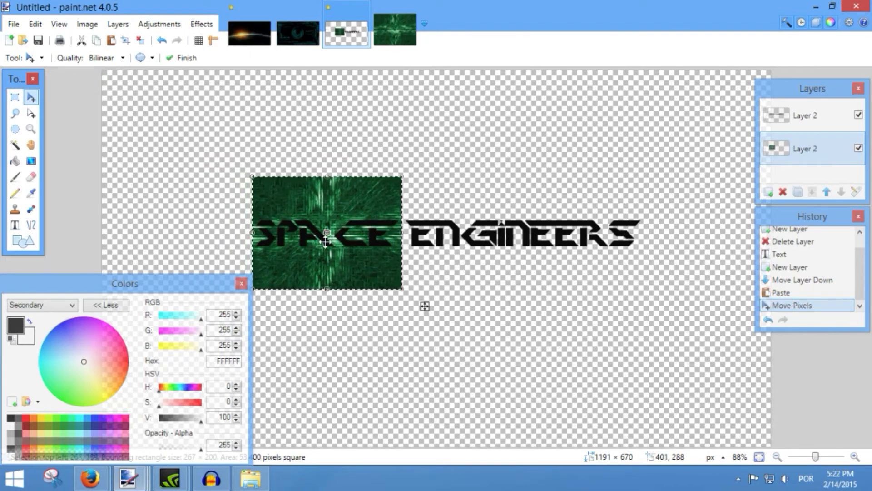
Step: Paste a second circuit board copy directly beside the first, try enlarging it, and undo the enlargement
key(ctrl+v)
drag(168, 148, 467, 255)
drag(551, 289, 716, 397)
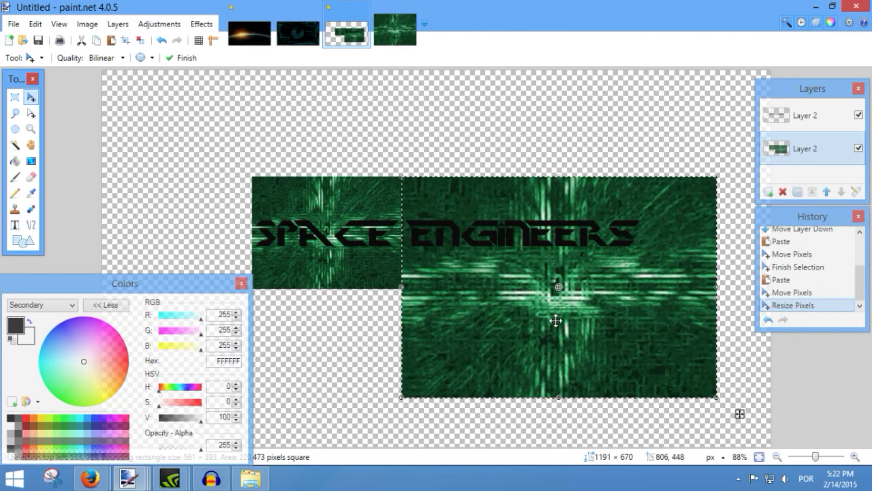
key(ctrl+z)
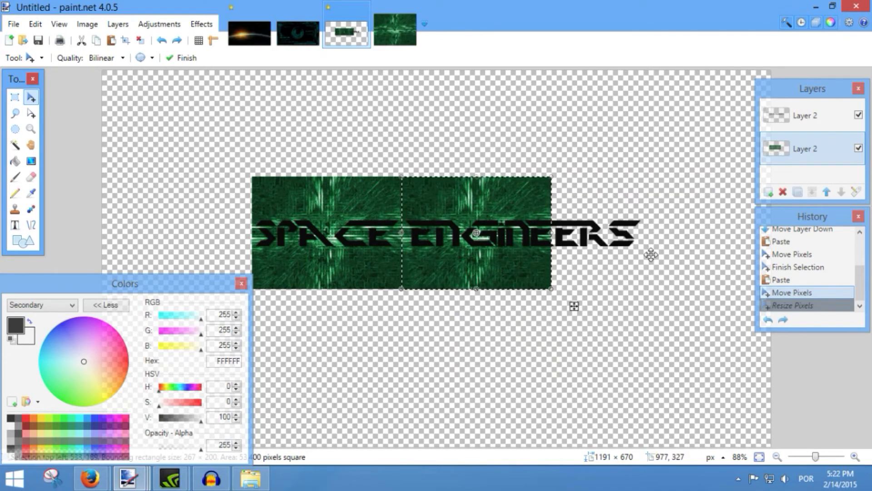
Step: Paste a third circuit board copy behind the end of the title, deselect it and make the text layer active
key(ctrl+v)
drag(185, 145, 635, 254)
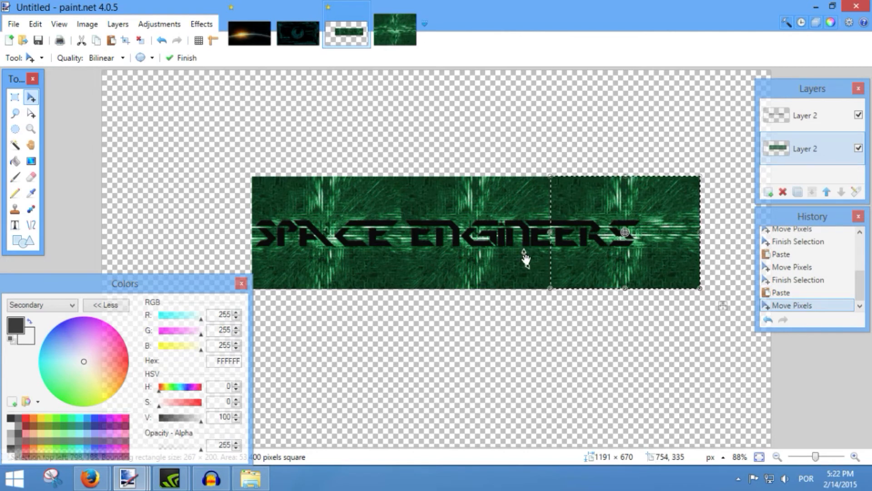
key(ctrl+d)
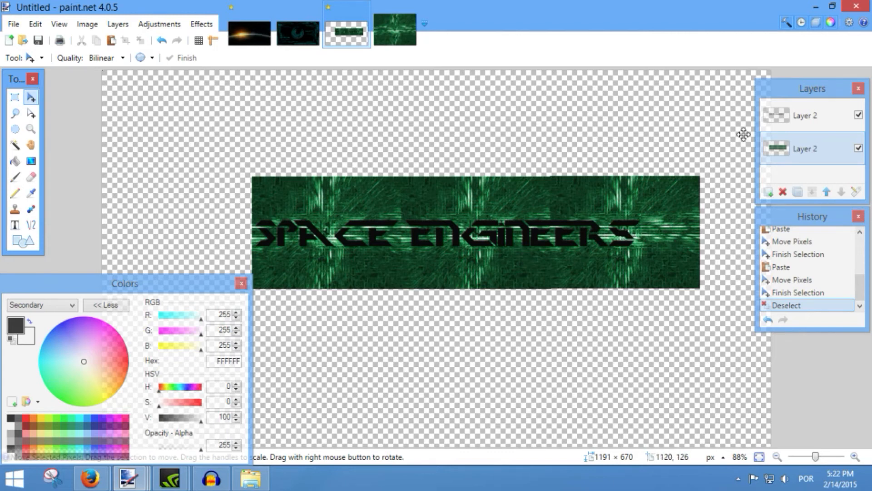
click(794, 116)
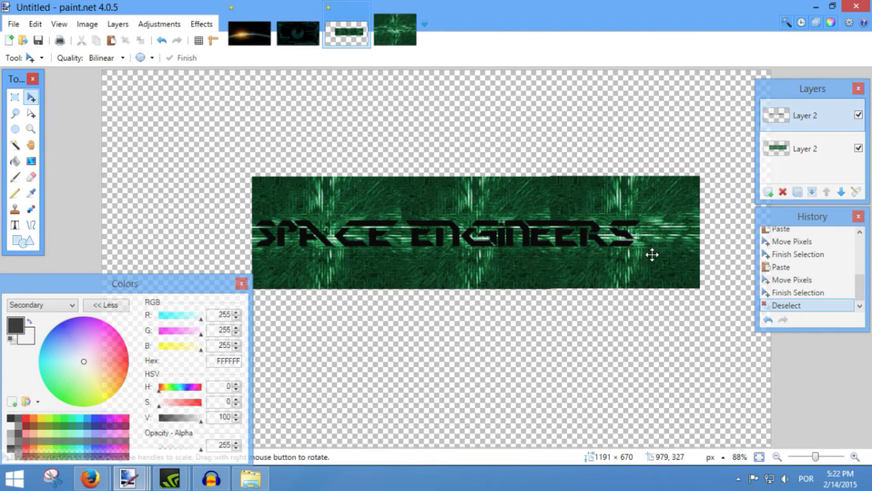
Step: Shift the black SPACE ENGINEERS text so it sits fully inside the green circuit strip, then select and copy the whole text layer
key(ctrl+a)
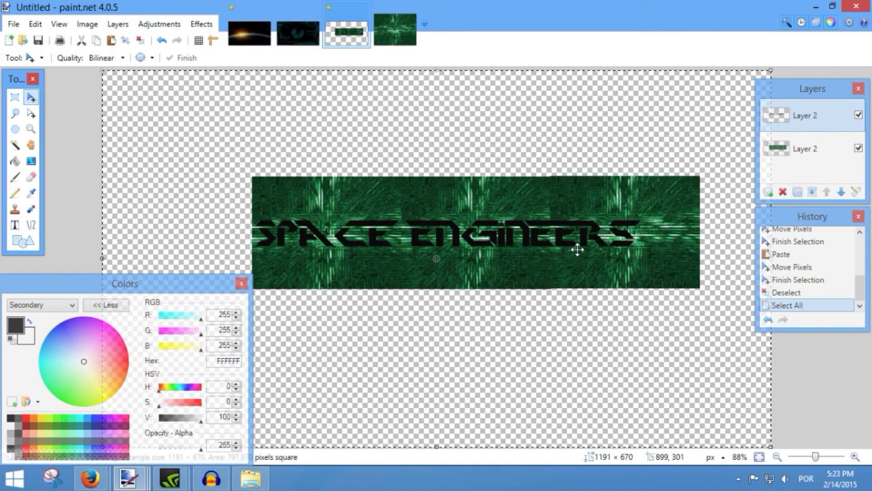
drag(503, 234, 520, 240)
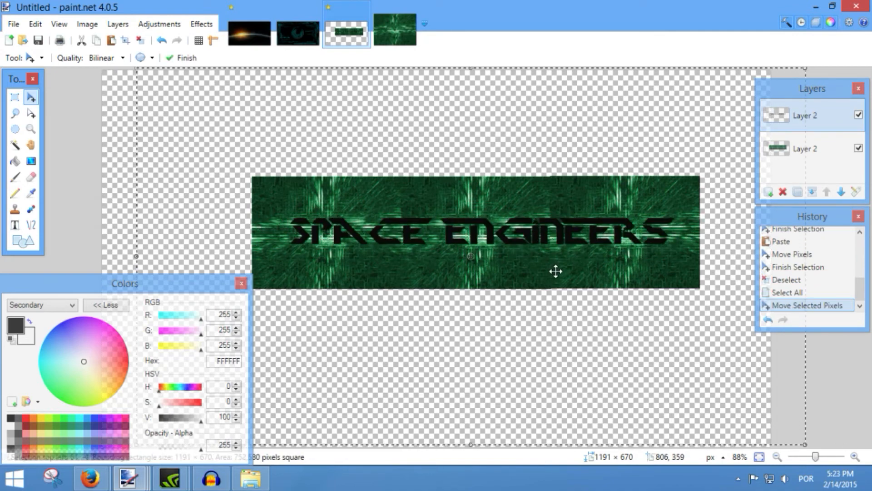
key(ctrl+a)
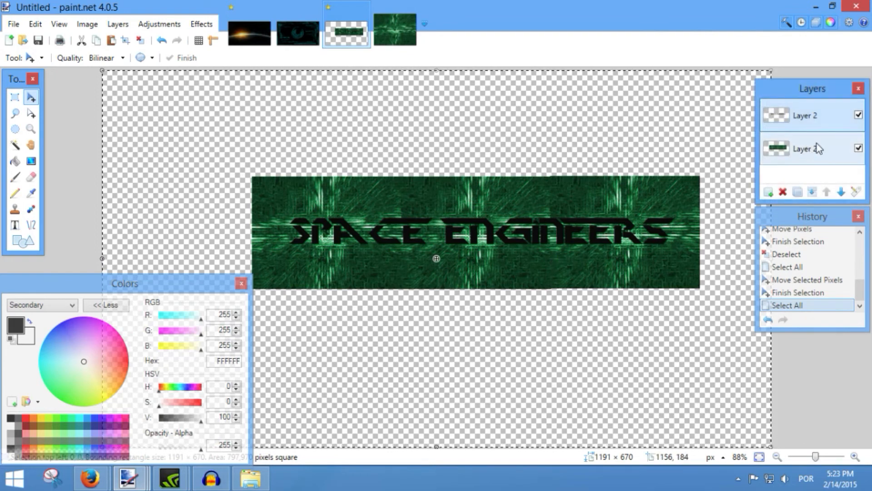
Step: Hide the text layer and apply Alpha Mask to the circuit layer from the clipboard, with Invert Mask on and Mix Alpha off
click(858, 115)
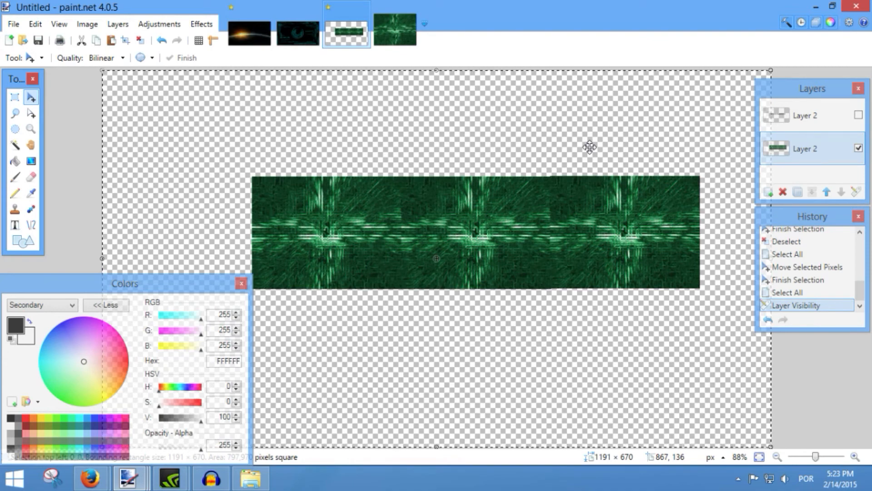
click(201, 23)
click(255, 225)
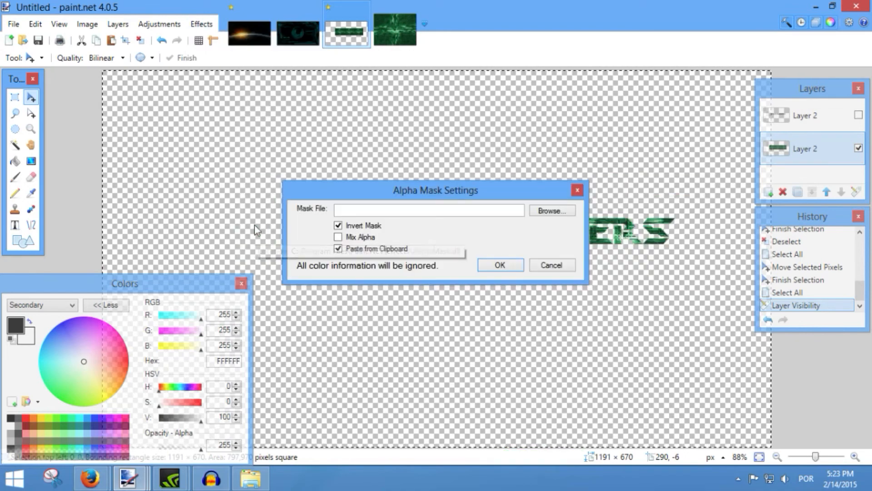
drag(448, 193, 486, 324)
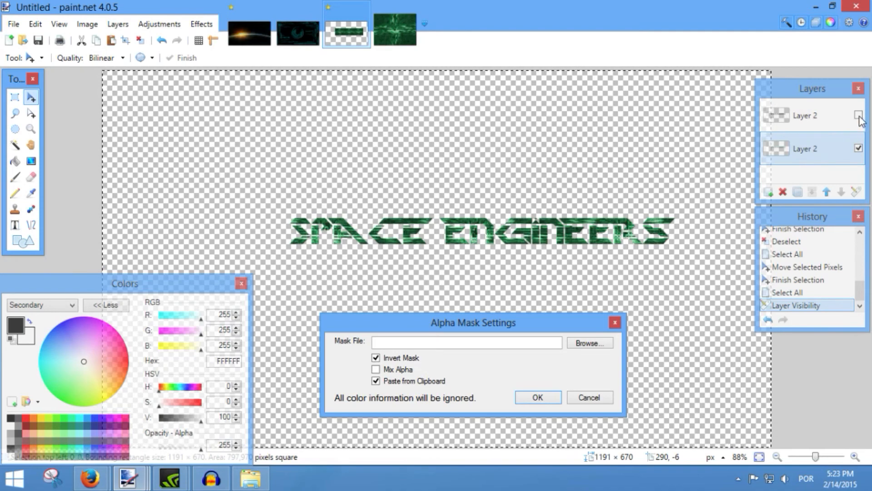
click(405, 360)
click(406, 360)
click(405, 359)
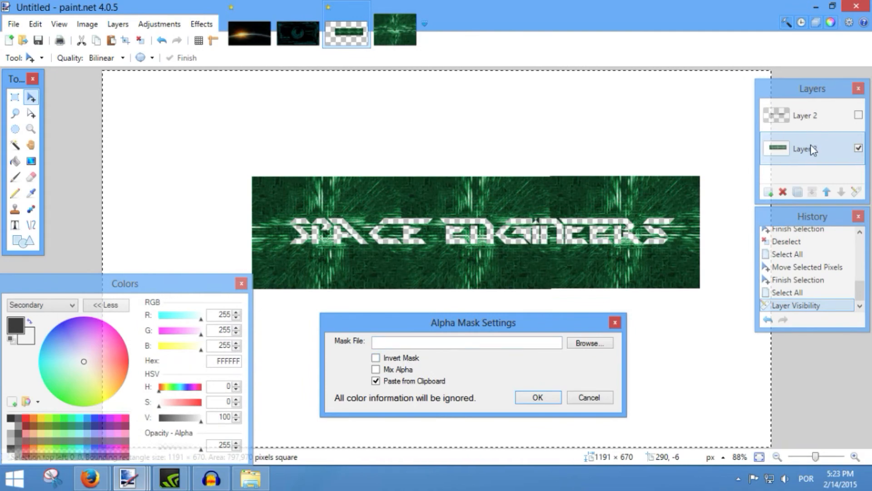
click(398, 359)
click(398, 358)
click(398, 359)
click(539, 397)
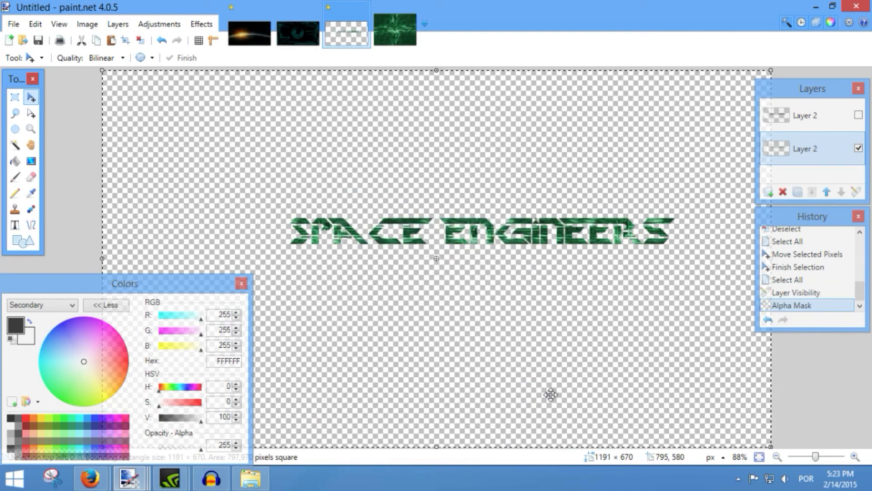
Step: Compare the title with the black text layer shown and hidden, then delete the black text layer
click(859, 115)
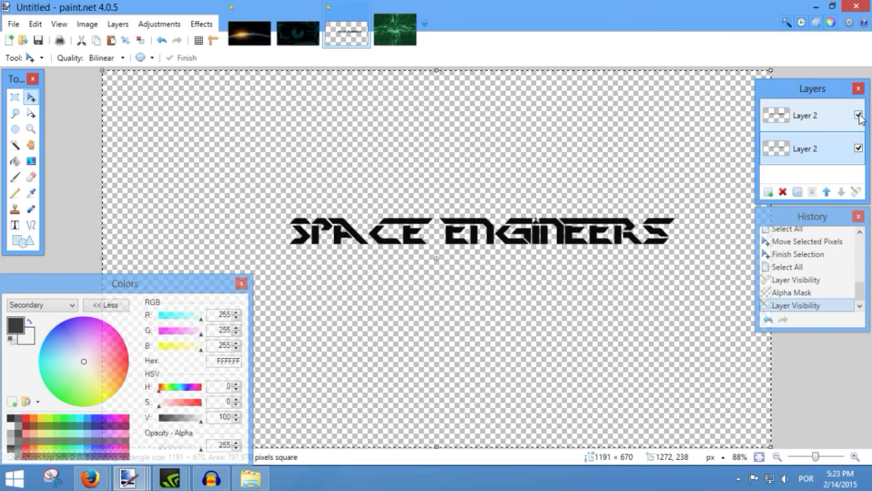
click(858, 115)
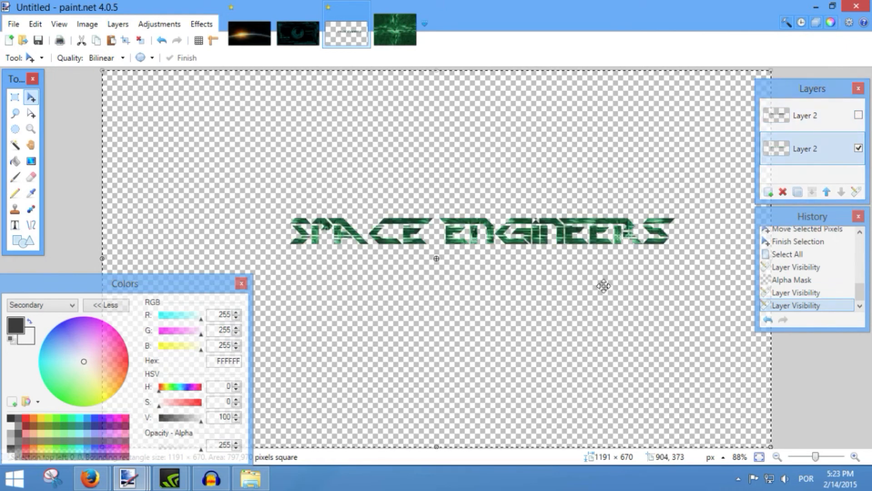
click(816, 113)
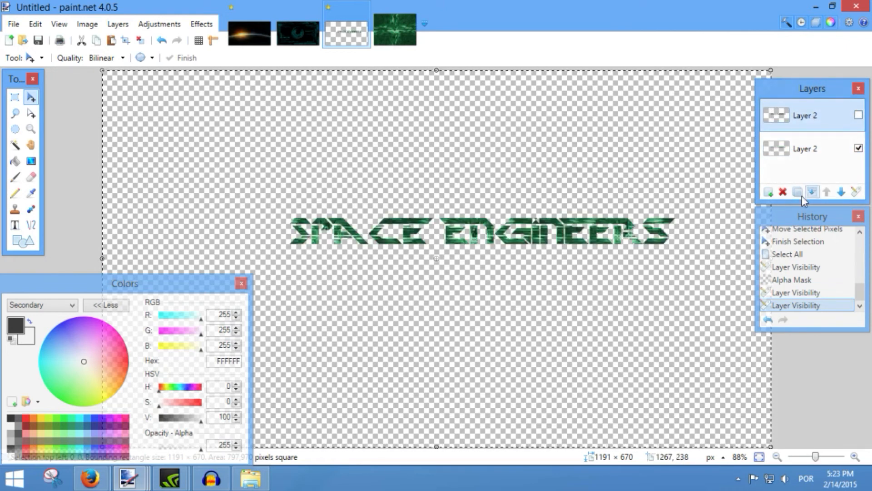
click(783, 192)
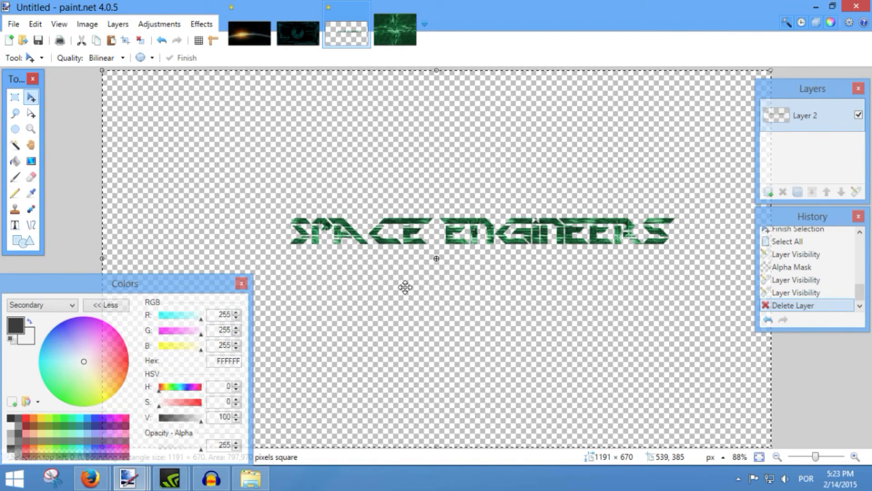
Step: Clear the full selection, then select a rectangle of about 807 × 160 px around the circuit-textured title and copy it
key(ctrl+d)
click(16, 100)
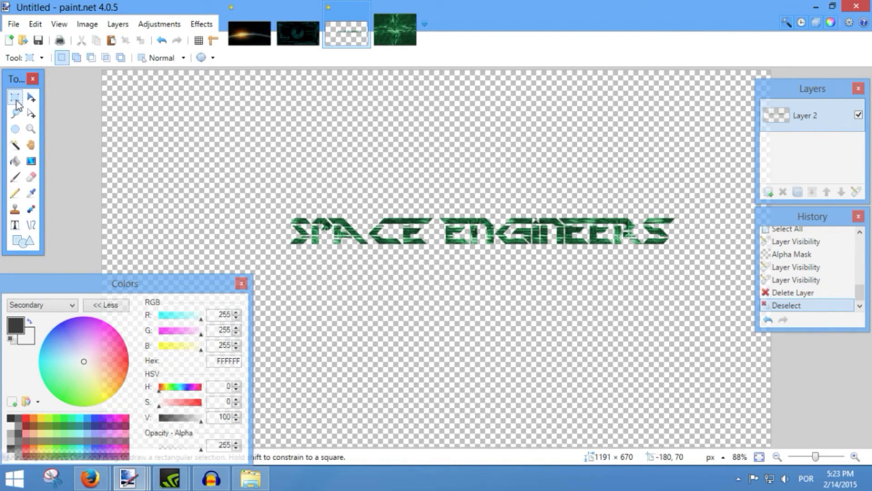
drag(259, 195, 712, 285)
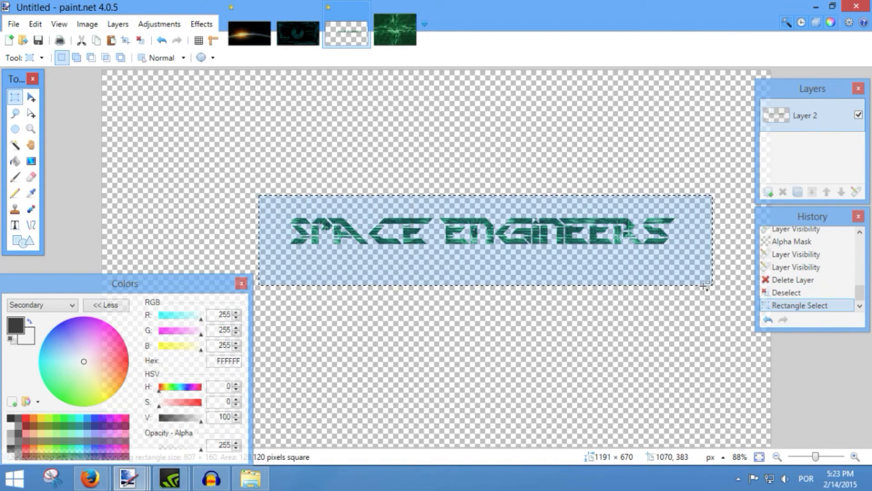
Step: Switch to the space wallpaper image, add a new layer and paste the circuit-textured title into it
click(249, 33)
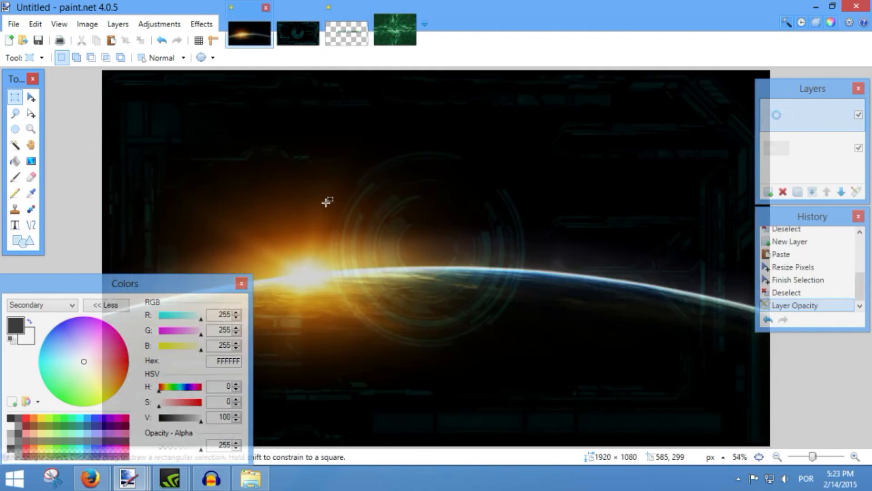
click(768, 192)
key(m)
key(ctrl+v)
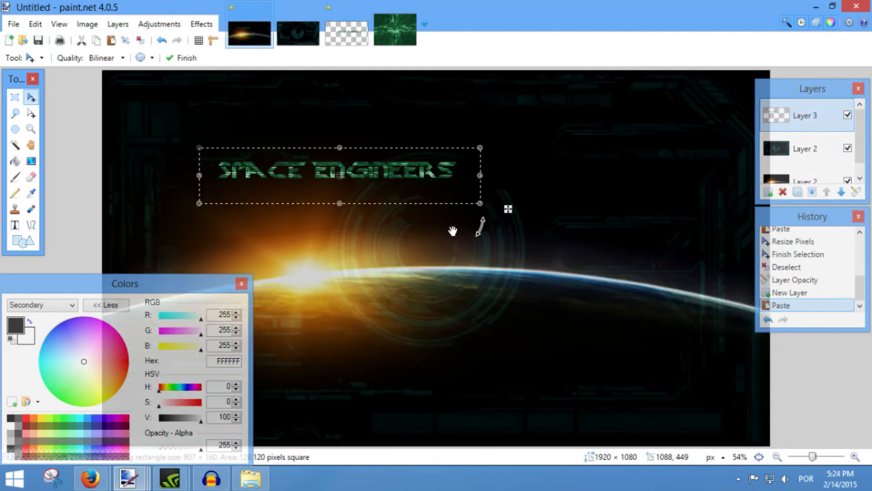
Step: Resize the pasted title to about 1731 × 341 px, centre it along the wallpaper's upper edge above the planet, and deselect it
drag(396, 175, 761, 349)
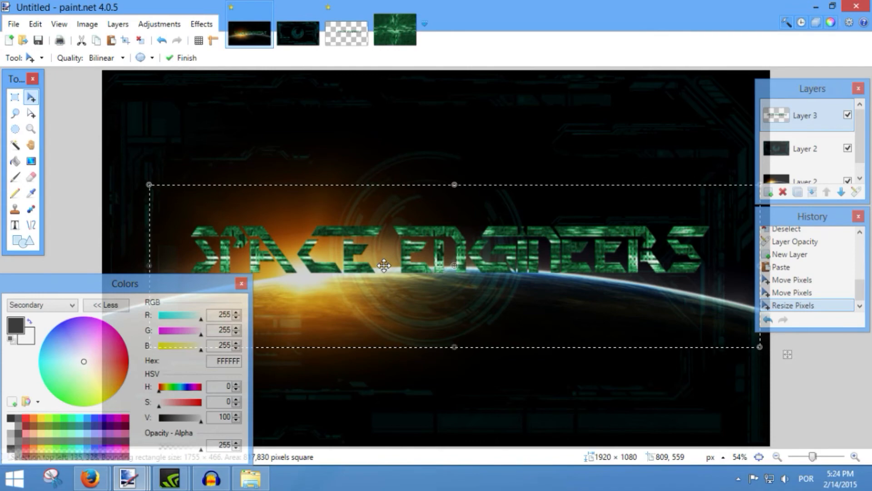
click(336, 41)
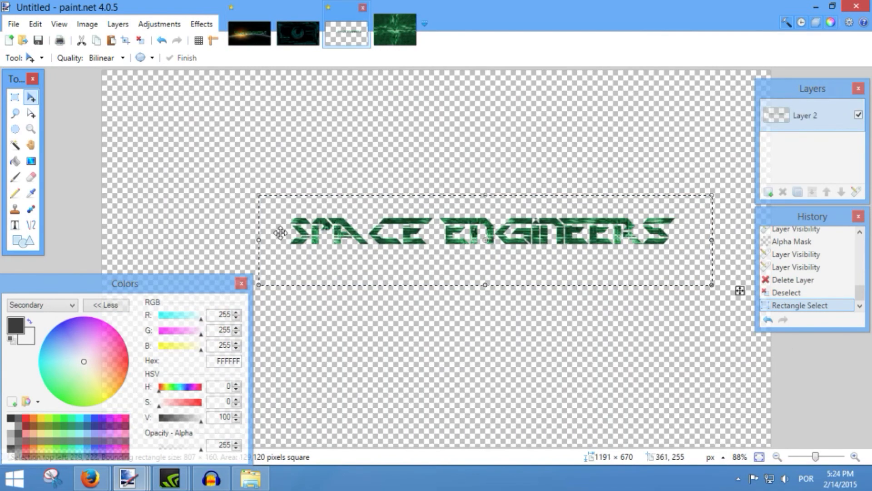
click(234, 26)
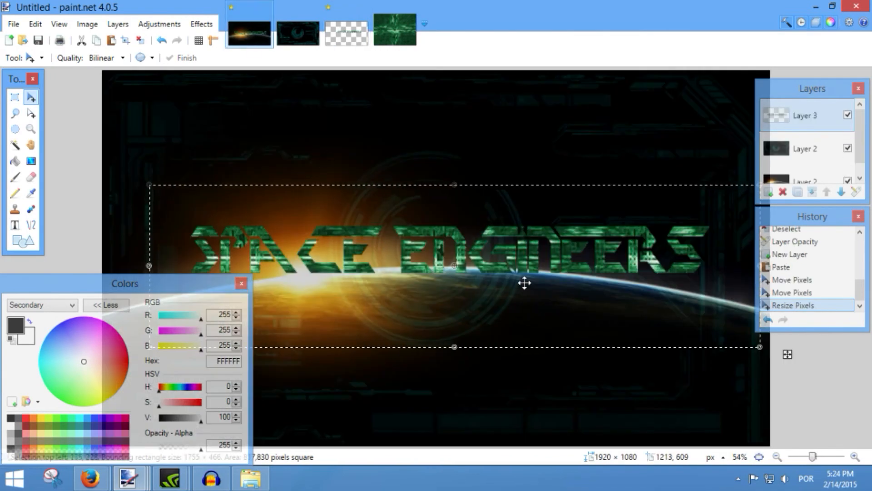
drag(522, 285, 481, 247)
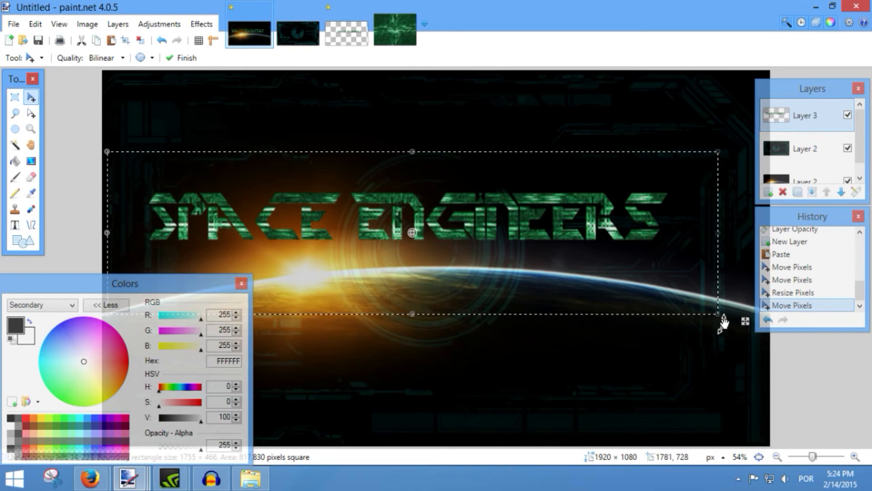
drag(718, 313, 709, 270)
drag(445, 175, 458, 133)
drag(500, 196, 527, 124)
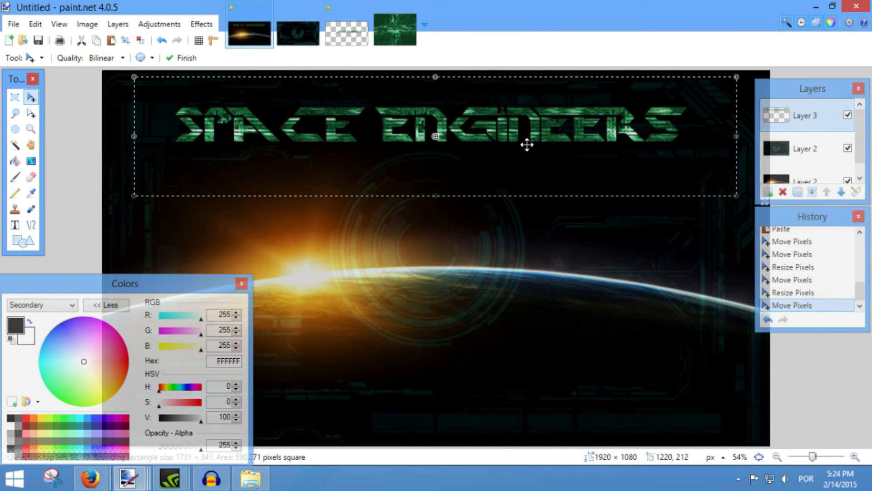
key(Return)
key(ctrl+d)
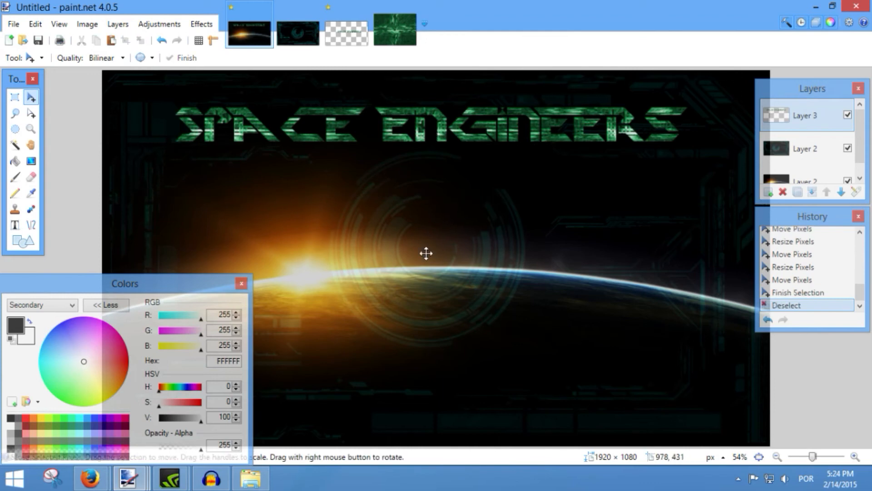
Step: Add another empty layer to the wallpaper image, then erase the selected SPACE ENGINEERS title from the title image
click(768, 194)
click(346, 33)
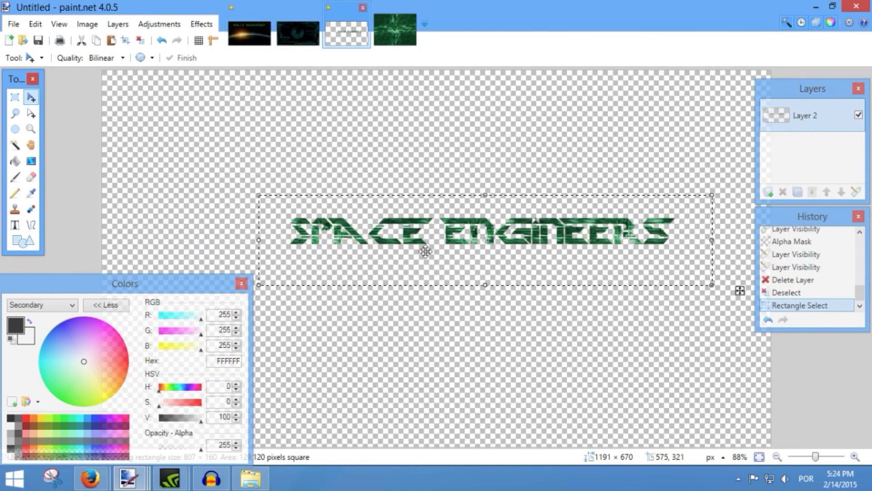
key(Delete)
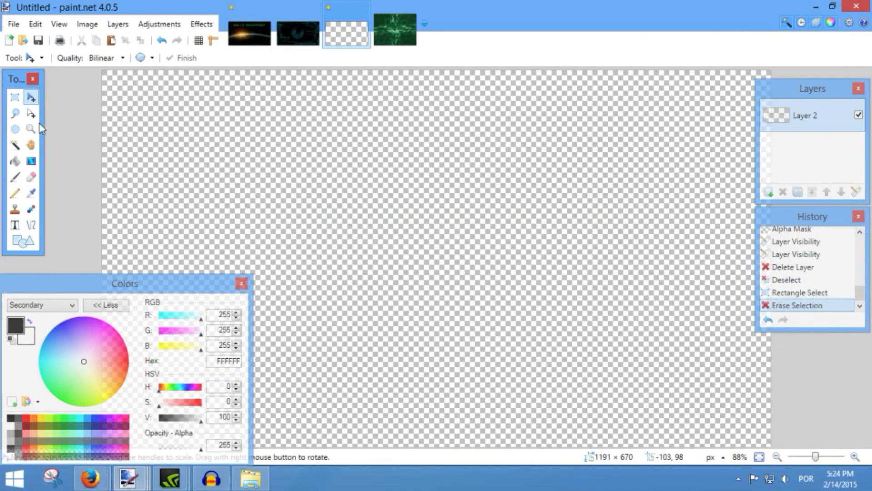
Step: Write THIS GAME IS AWESOME on two centred lines in bold Perfect Dark (BRK) size 48 and move the text to the middle of the canvas
click(16, 225)
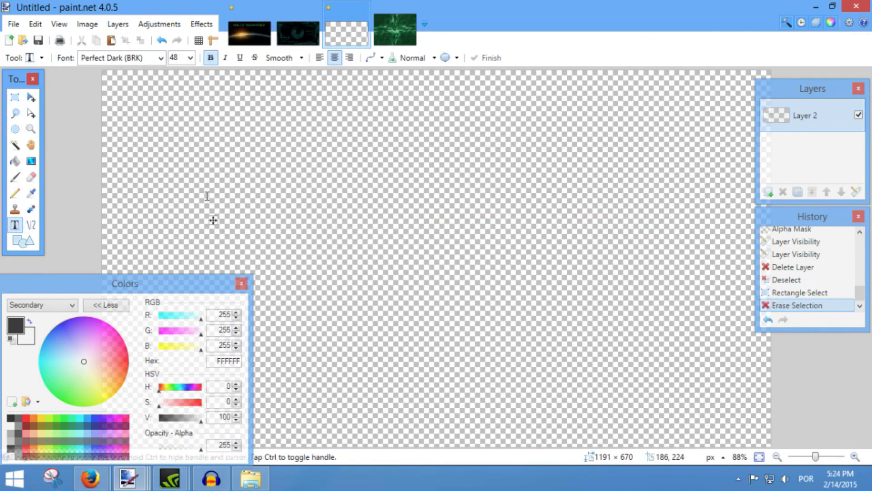
text(TTHIS GAME IS A)
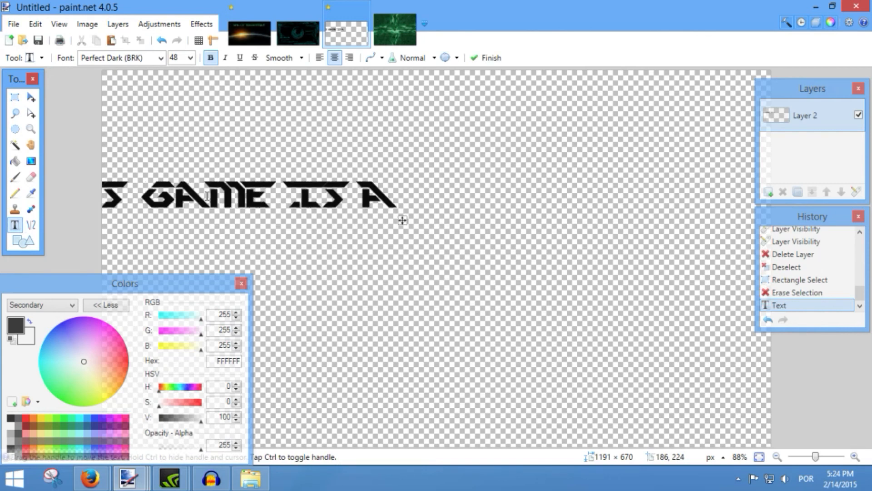
key(BackSpace)
key(BackSpace)
text(AWESOME)
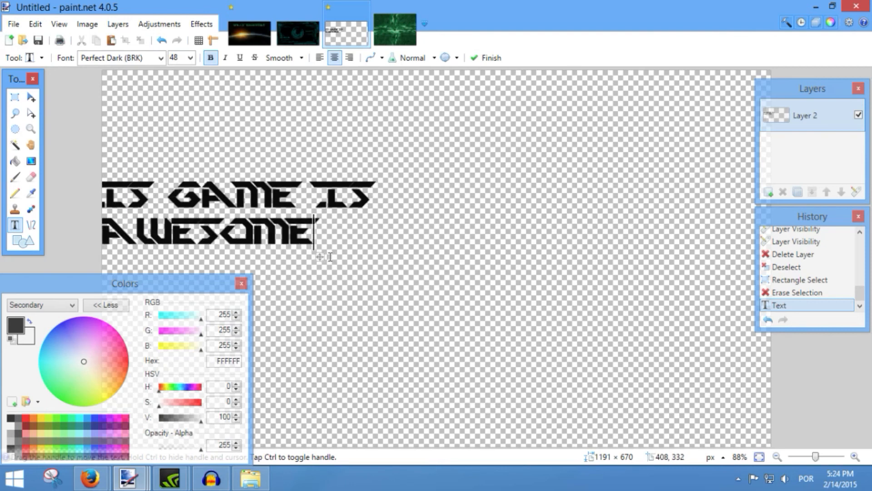
drag(320, 257, 560, 290)
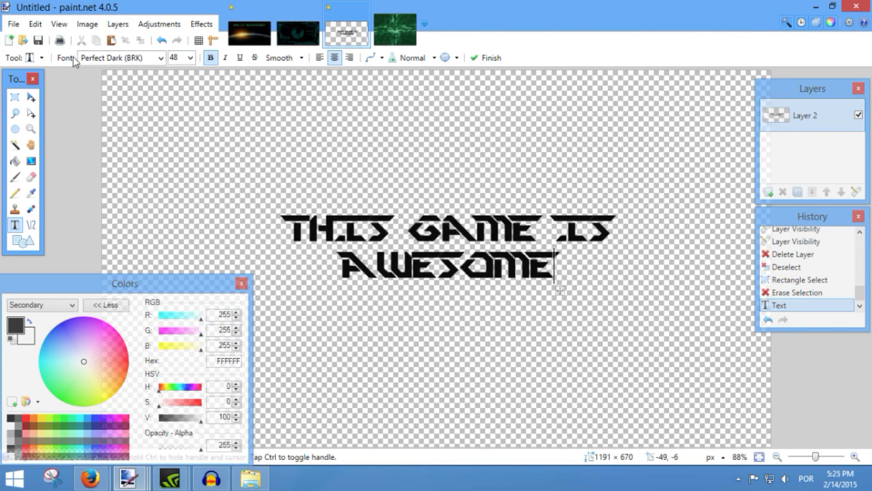
Step: Open the blue image named circuit from the Desktop, then select and copy all of it
click(14, 24)
click(23, 50)
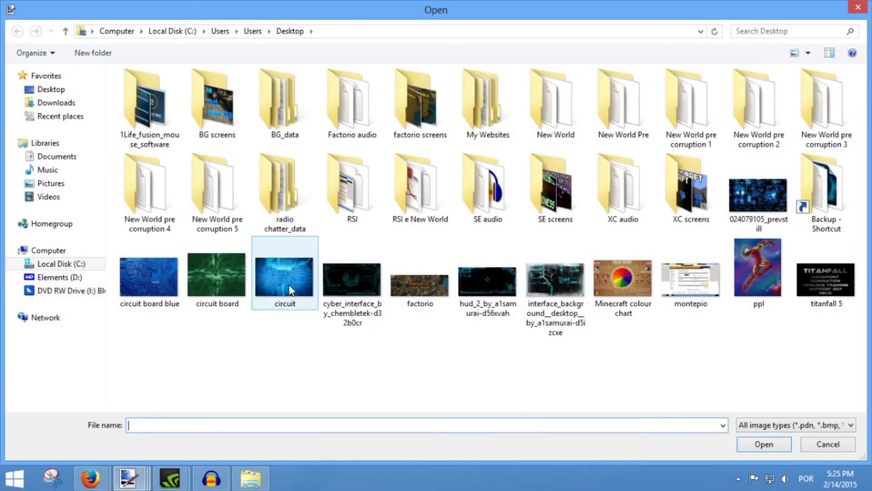
double_click(289, 289)
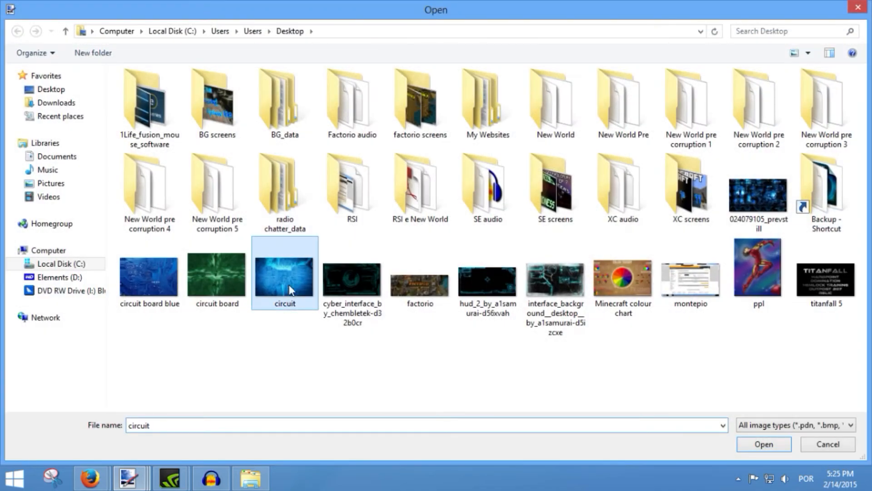
key(ctrl+a)
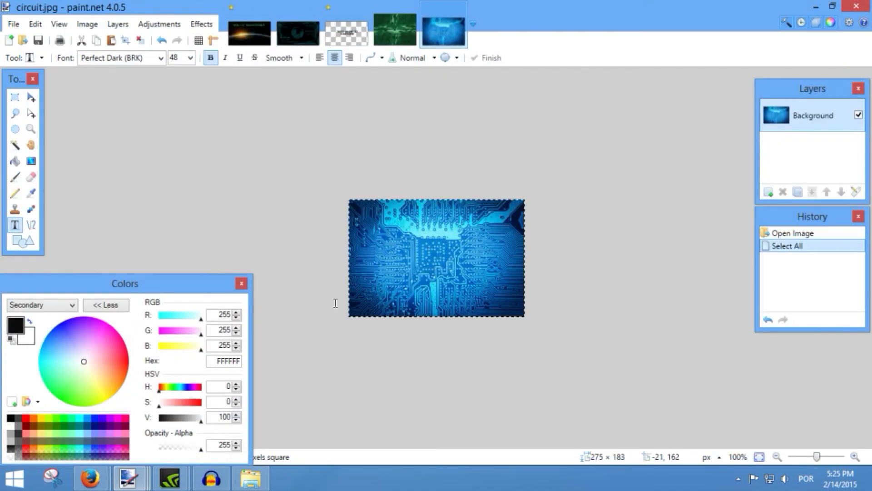
Step: In the title image, add a layer beneath the text and paste the blue circuit picture behind the start of both text lines
click(346, 33)
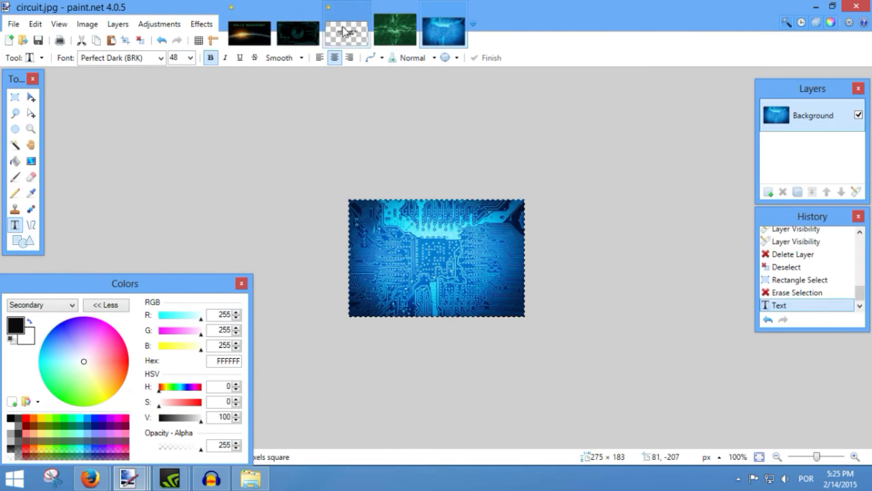
click(768, 191)
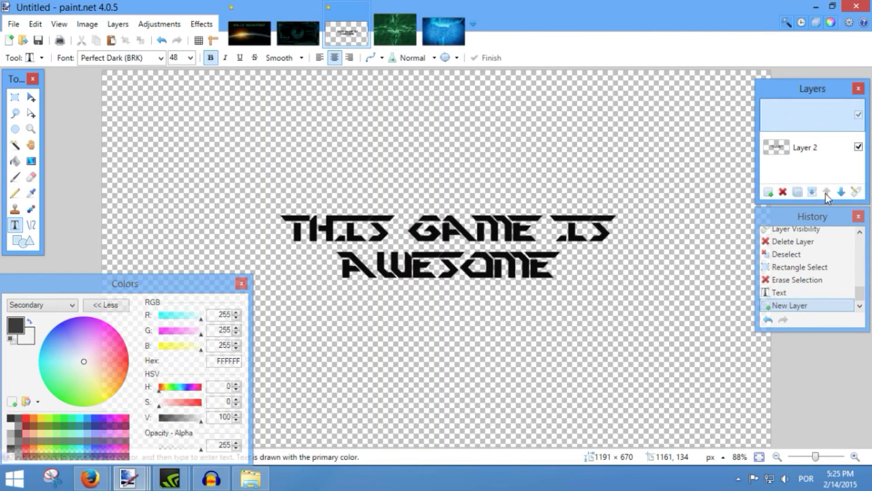
click(841, 191)
key(ctrl+v)
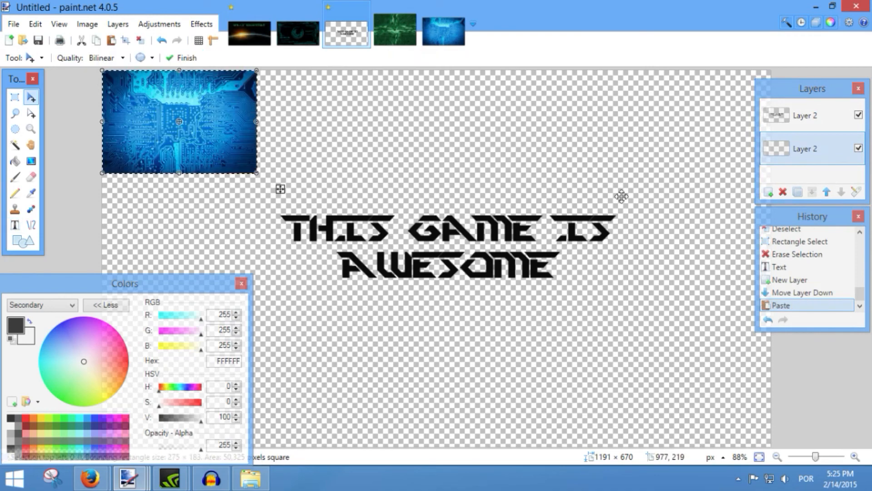
drag(191, 96, 361, 223)
Step: Paste two more copies of the blue circuit picture side by side to cover the rest of both text lines
key(ctrl+v)
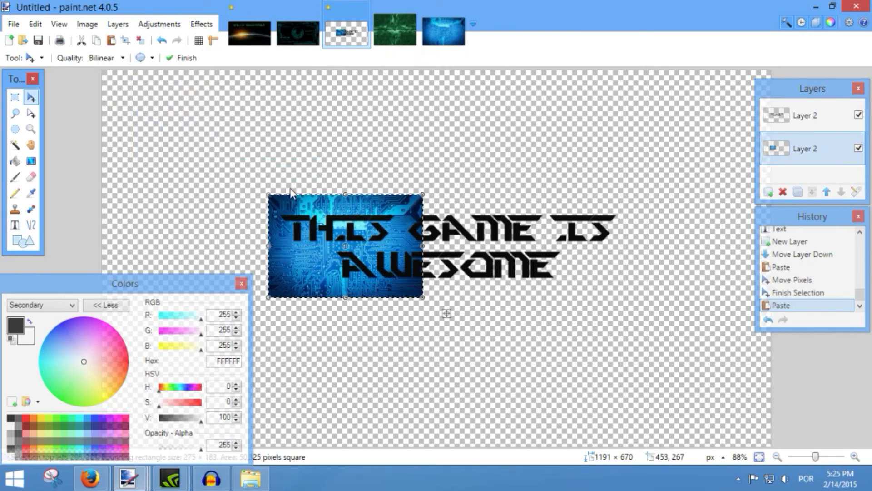
drag(201, 140, 535, 271)
key(ctrl+v)
drag(196, 135, 646, 269)
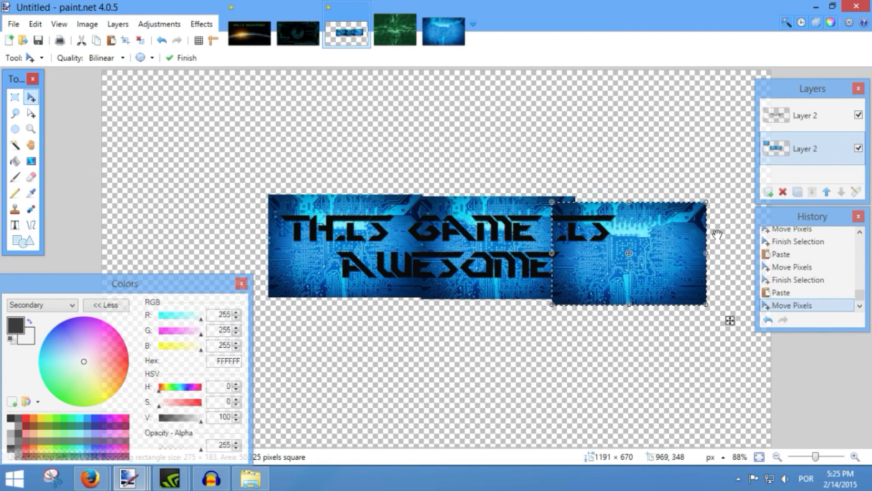
Step: Select and copy the whole THIS GAME IS AWESOME text layer, then hide that layer
click(813, 116)
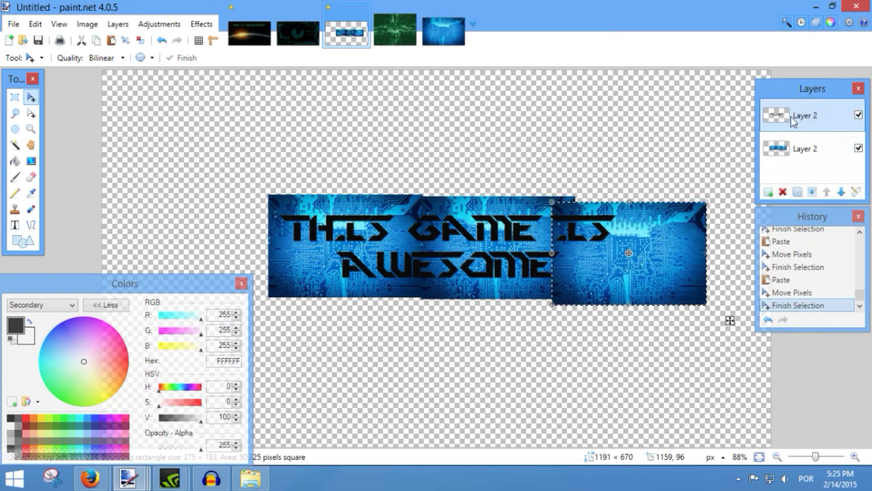
key(ctrl+a)
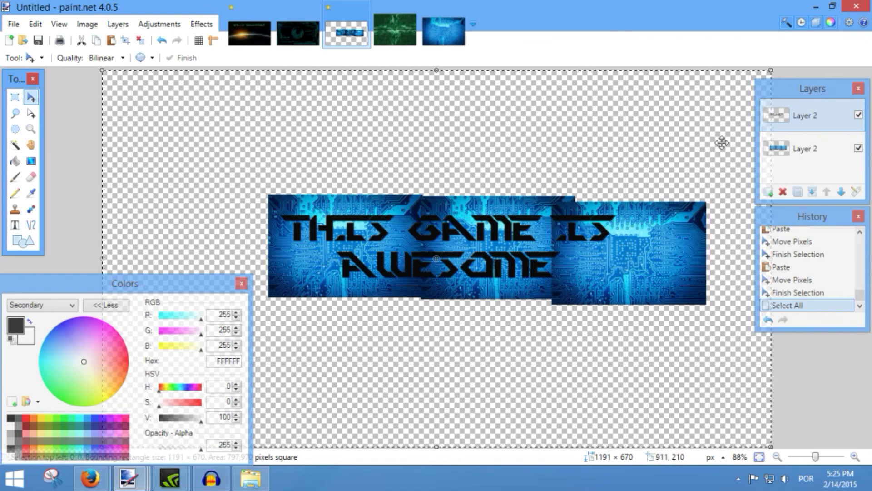
click(859, 115)
Step: Apply the Alpha Mask effect to the blue circuit layer with Invert Mask and Paste from Clipboard enabled and Mix Alpha off
click(813, 149)
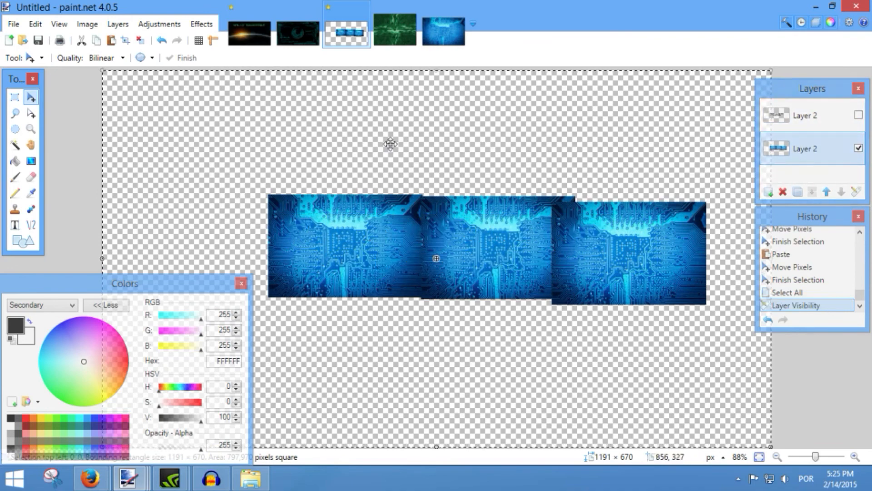
click(213, 24)
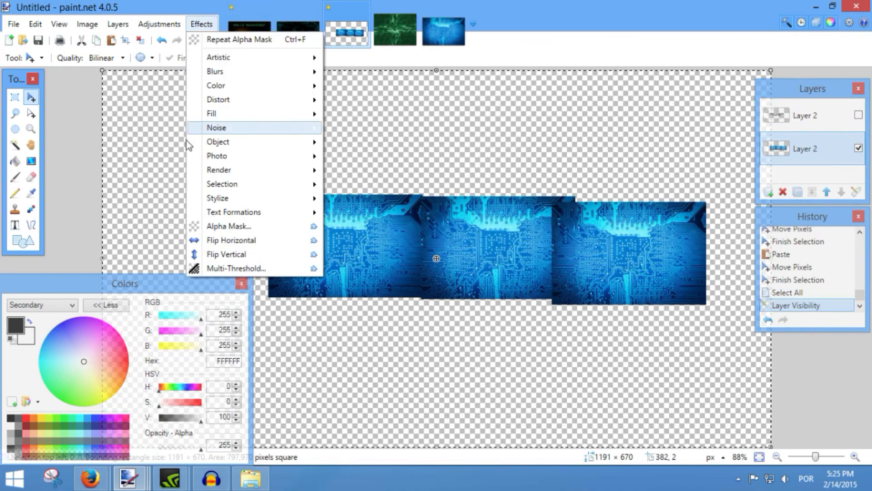
click(222, 227)
drag(478, 200, 487, 309)
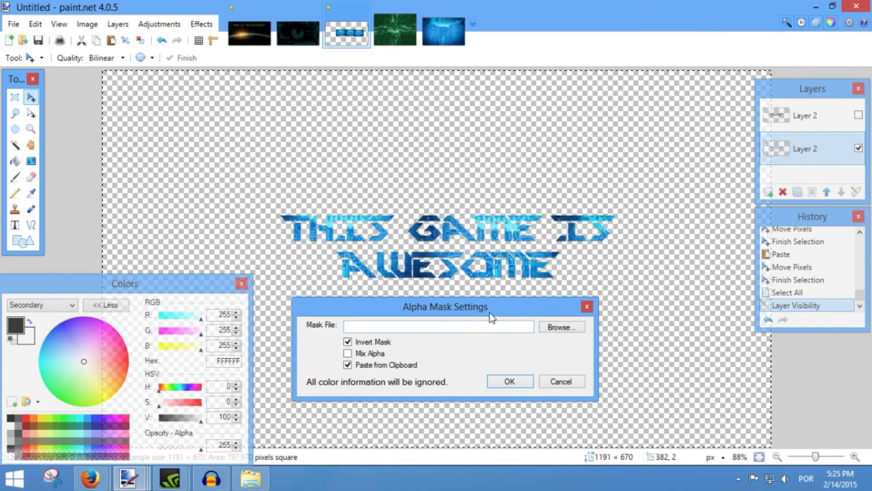
click(505, 382)
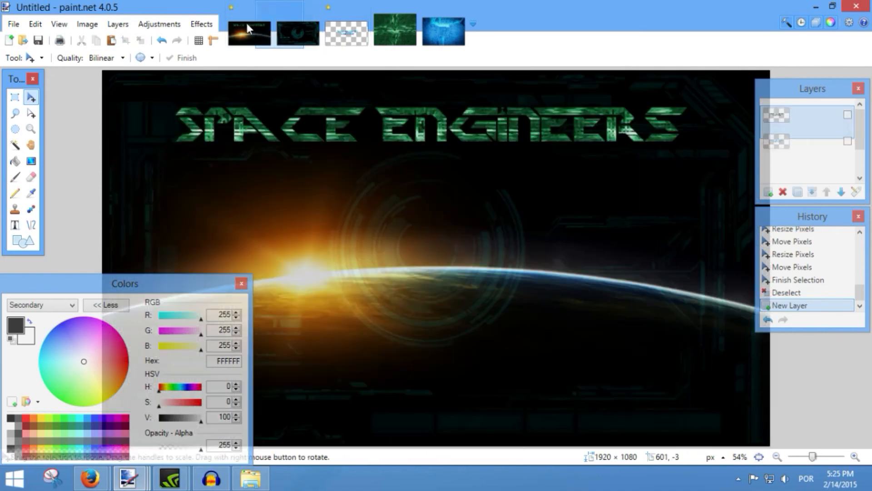
Step: Paste the blue circuit text onto the empty top layer of the wallpaper image, move it to the centre and deselect it
click(249, 33)
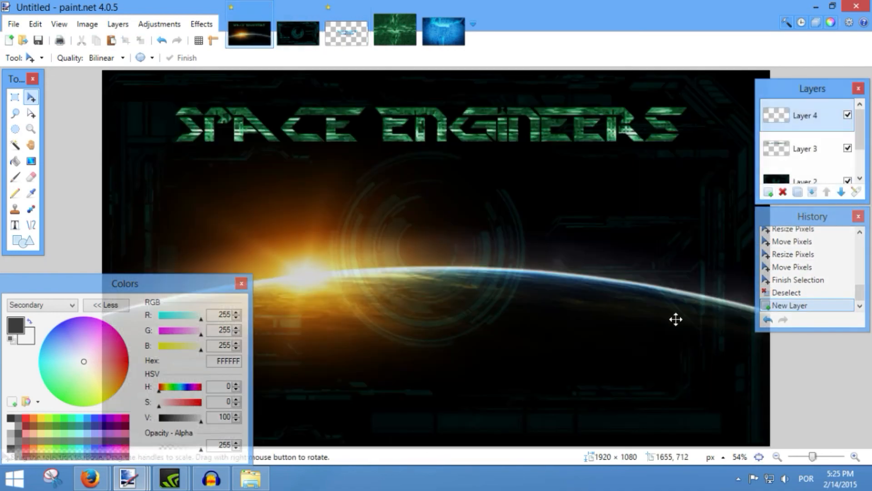
key(ctrl+v)
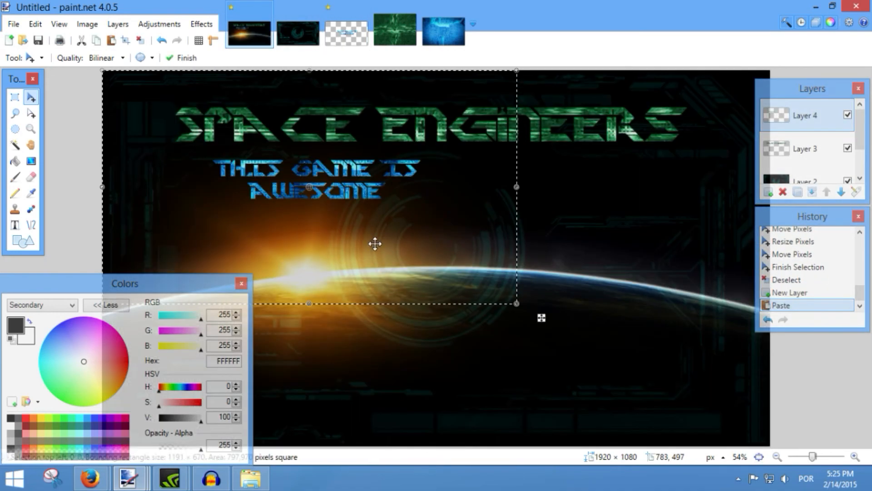
drag(380, 249, 480, 327)
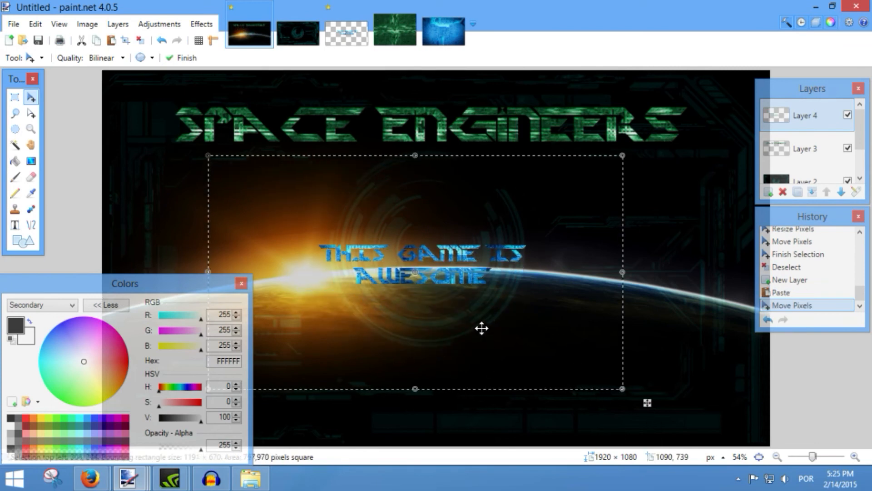
key(ctrl+d)
Step: Select a rectangle around the blue text, enlarge it to about 1291 × 379 pixels and move it below the planet's horizon
click(15, 97)
drag(297, 230, 558, 311)
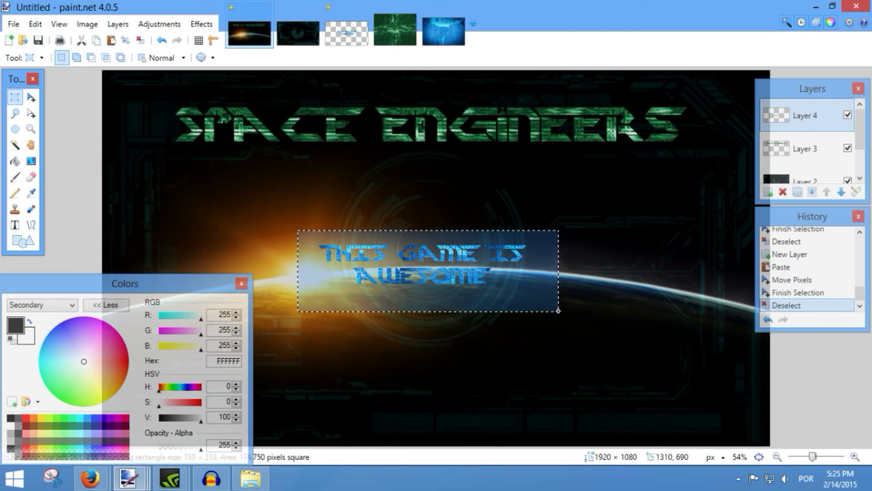
click(32, 97)
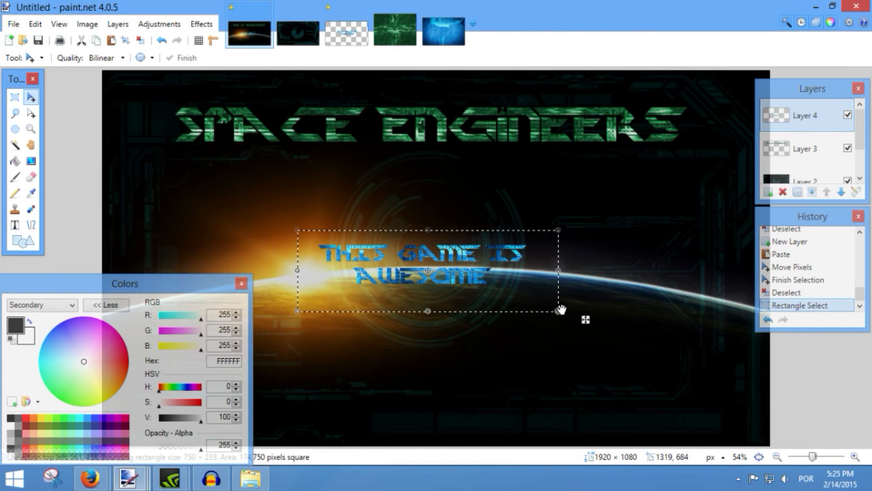
drag(559, 311, 743, 364)
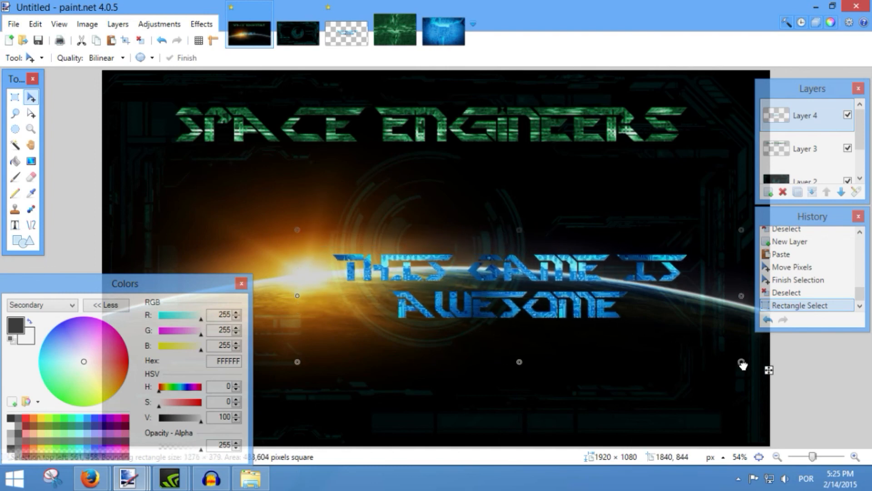
drag(589, 302, 507, 377)
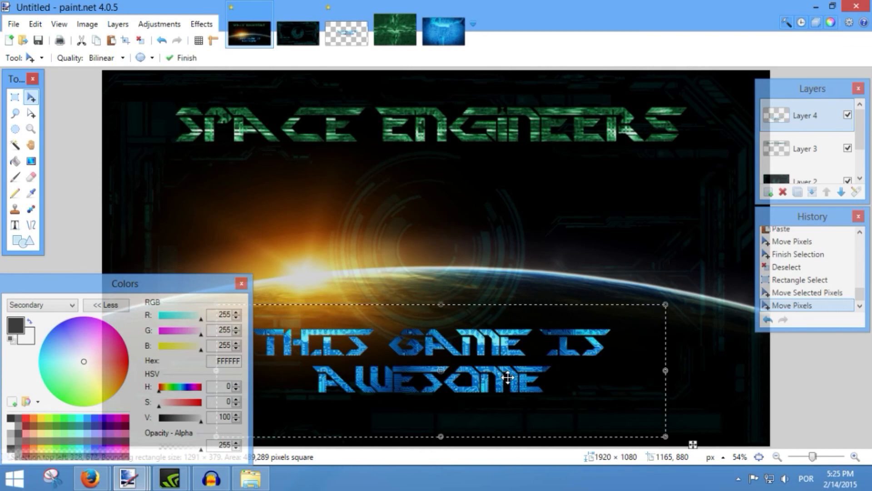